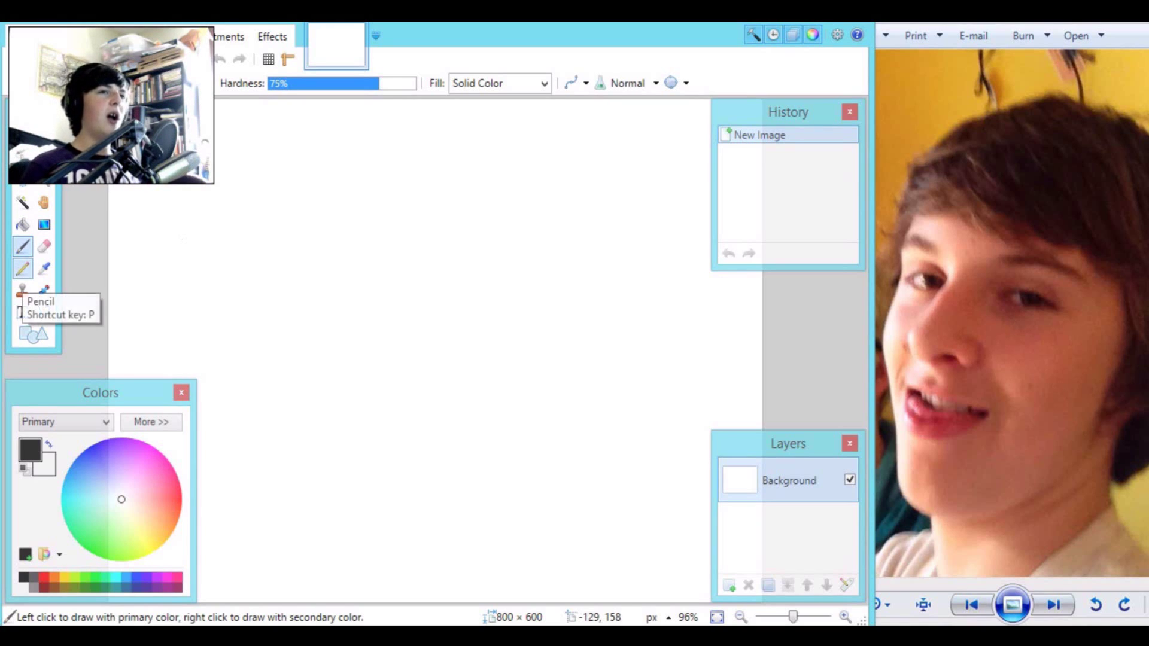
click(23, 270)
click(23, 246)
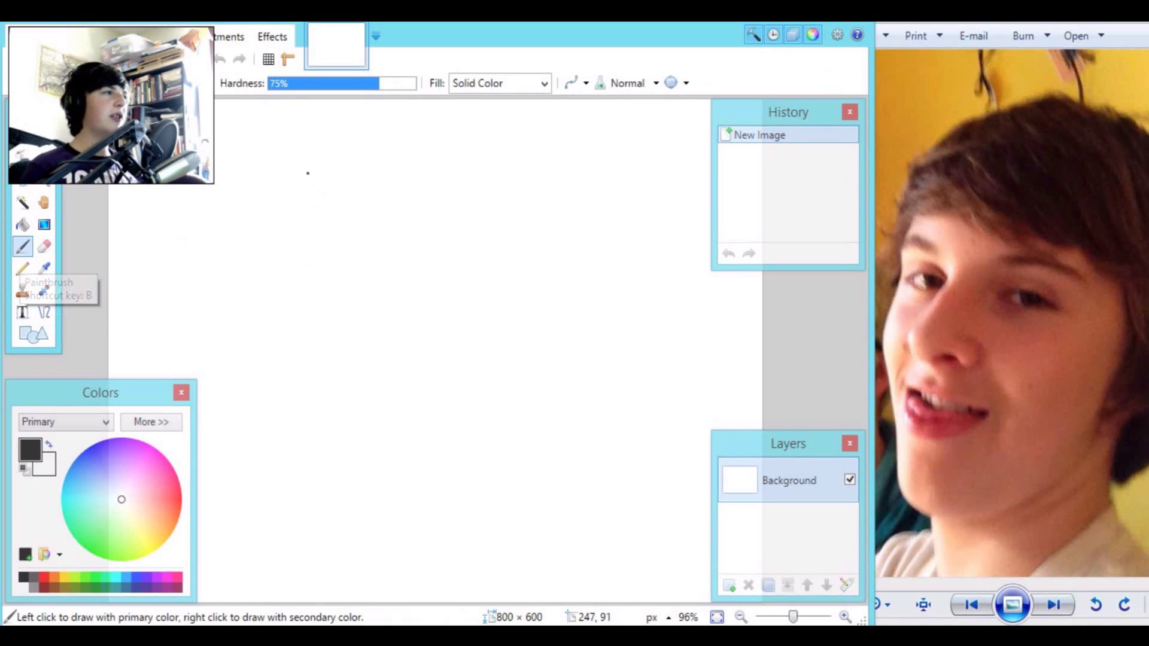
drag(305, 169, 413, 256)
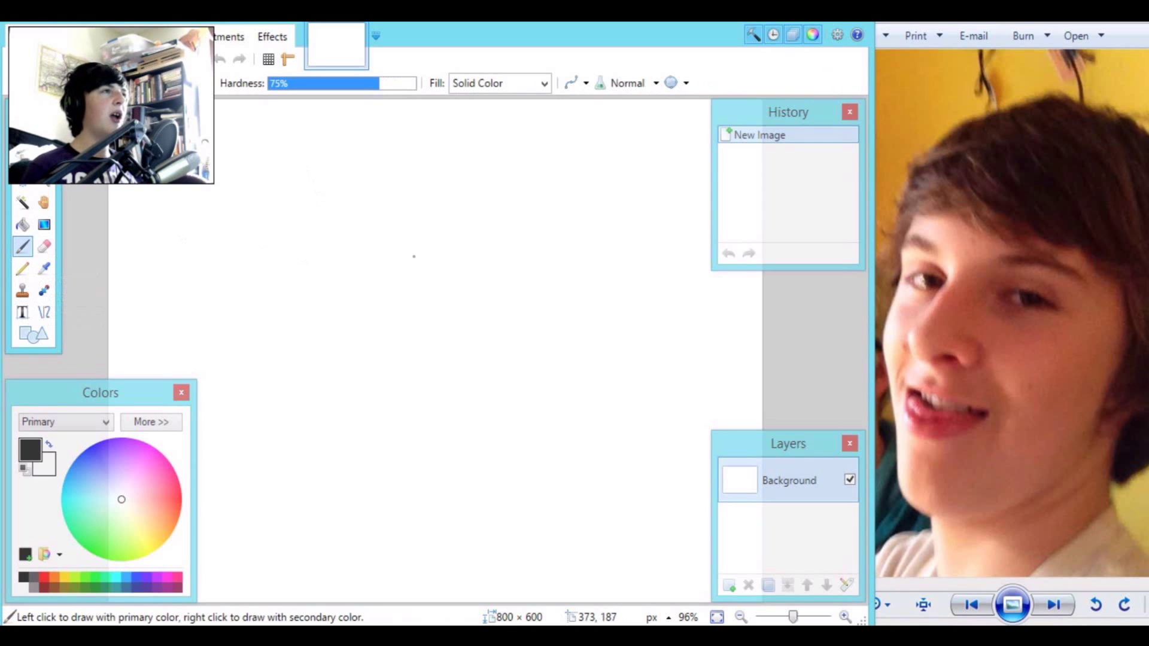
mouse_move(306, 176)
mouse_down()
mouse_move(361, 201)
mouse_move(453, 213)
mouse_move(338, 257)
mouse_up()
drag(381, 197, 508, 259)
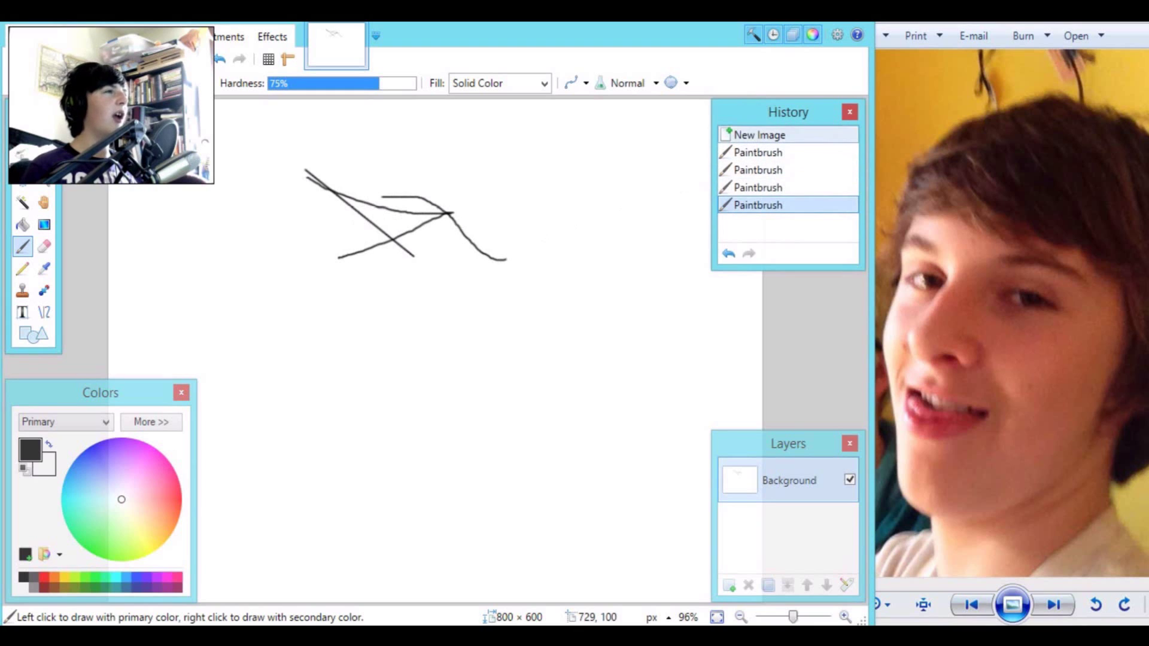
click(760, 135)
Switch to the Pencil tool, make a few test strokes and undo them back to the blank canvas
click(23, 269)
mouse_move(126, 180)
mouse_down()
mouse_move(277, 252)
mouse_move(285, 195)
mouse_up()
click(759, 134)
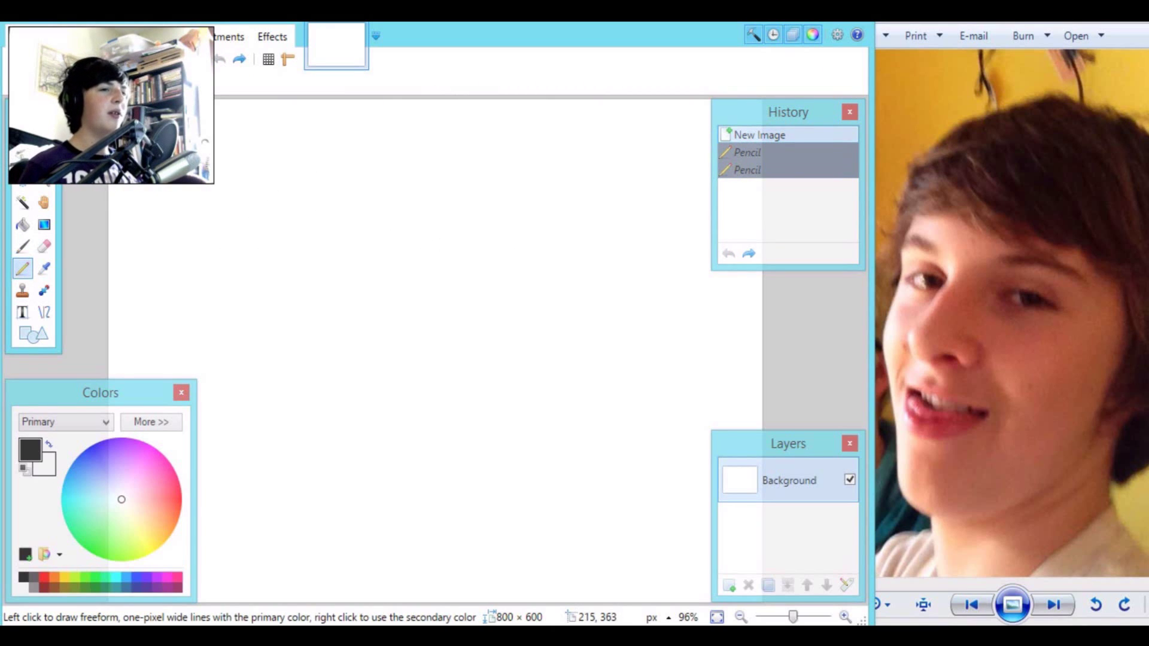
mouse_move(285, 405)
mouse_down()
mouse_move(273, 294)
mouse_move(289, 252)
mouse_up()
key(ctrl+z)
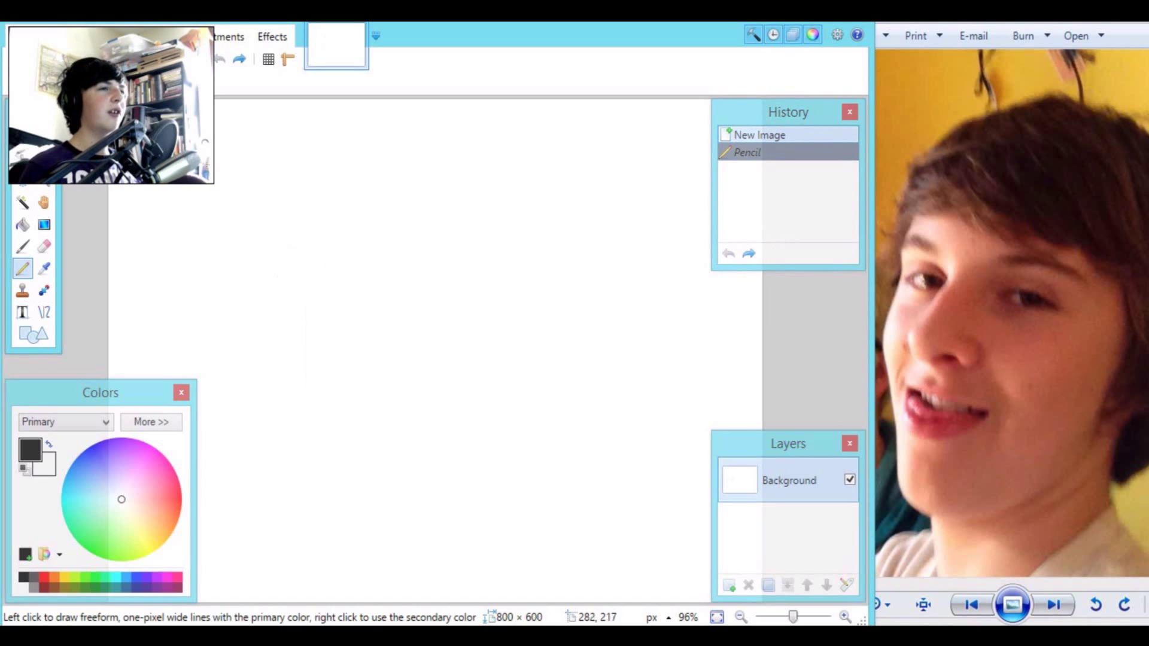
Draw the head outline with the Pencil, covering the hair, back of the neck and shoulder, and the face edge down to the jaw
mouse_move(339, 284)
mouse_down()
mouse_move(338, 250)
mouse_move(383, 190)
mouse_move(473, 170)
mouse_move(553, 195)
mouse_move(603, 258)
mouse_move(615, 390)
mouse_move(584, 461)
mouse_move(559, 474)
mouse_move(550, 459)
mouse_move(543, 477)
mouse_move(584, 540)
mouse_move(670, 567)
mouse_up()
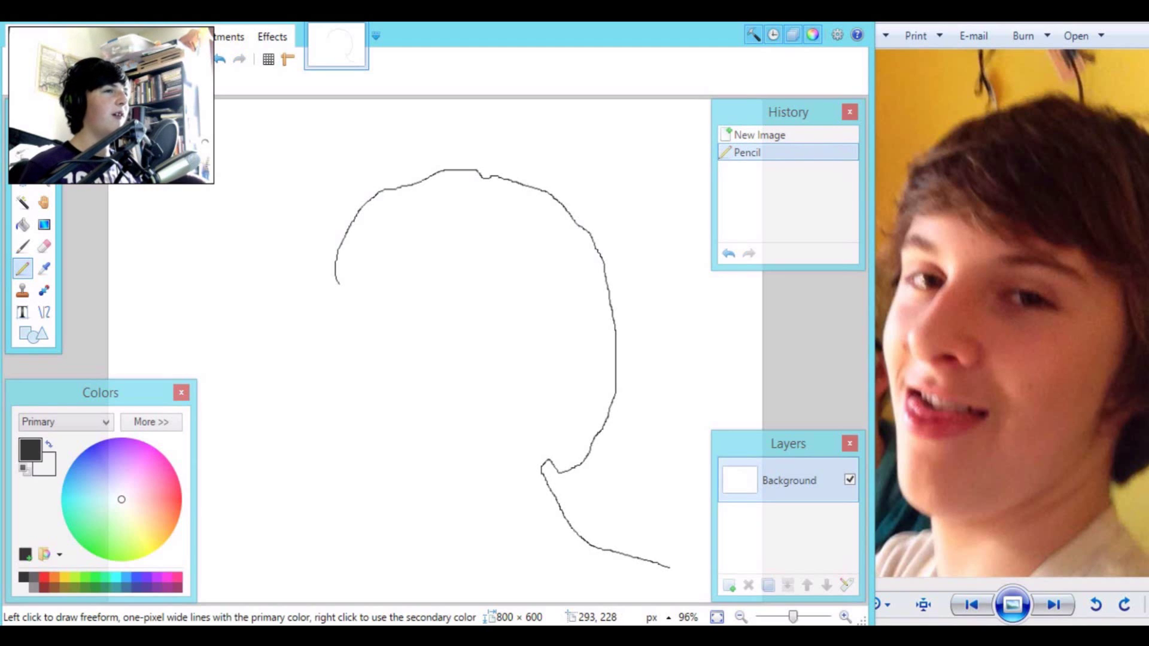
mouse_move(348, 290)
mouse_down()
mouse_move(348, 336)
mouse_move(327, 369)
mouse_up()
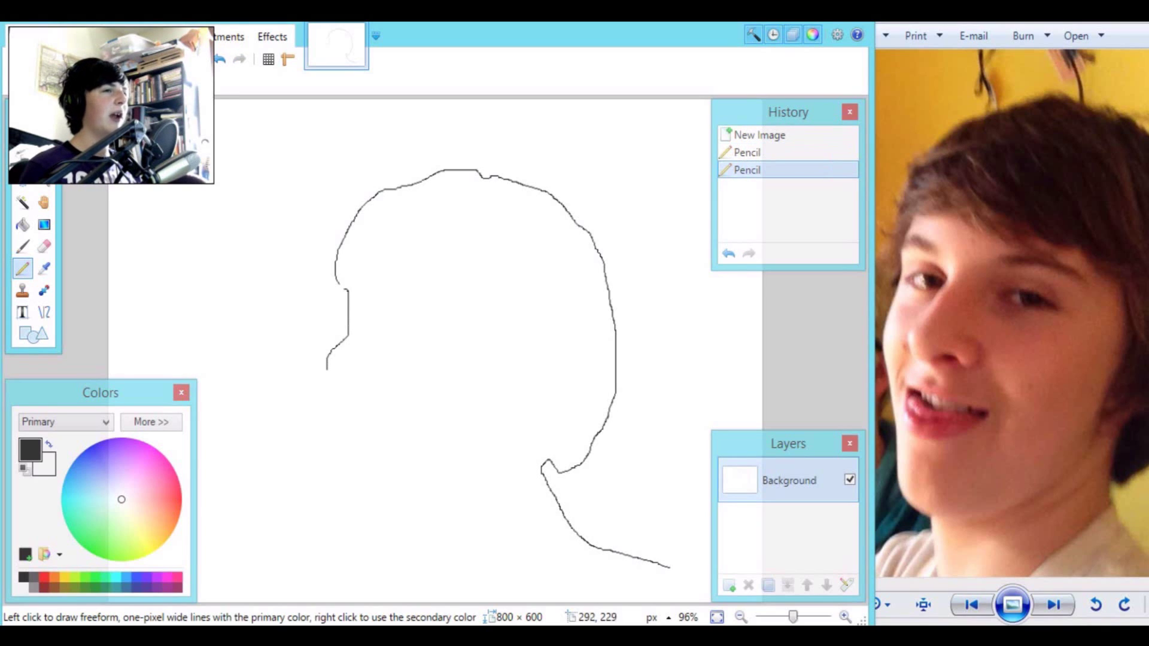
drag(350, 317, 350, 333)
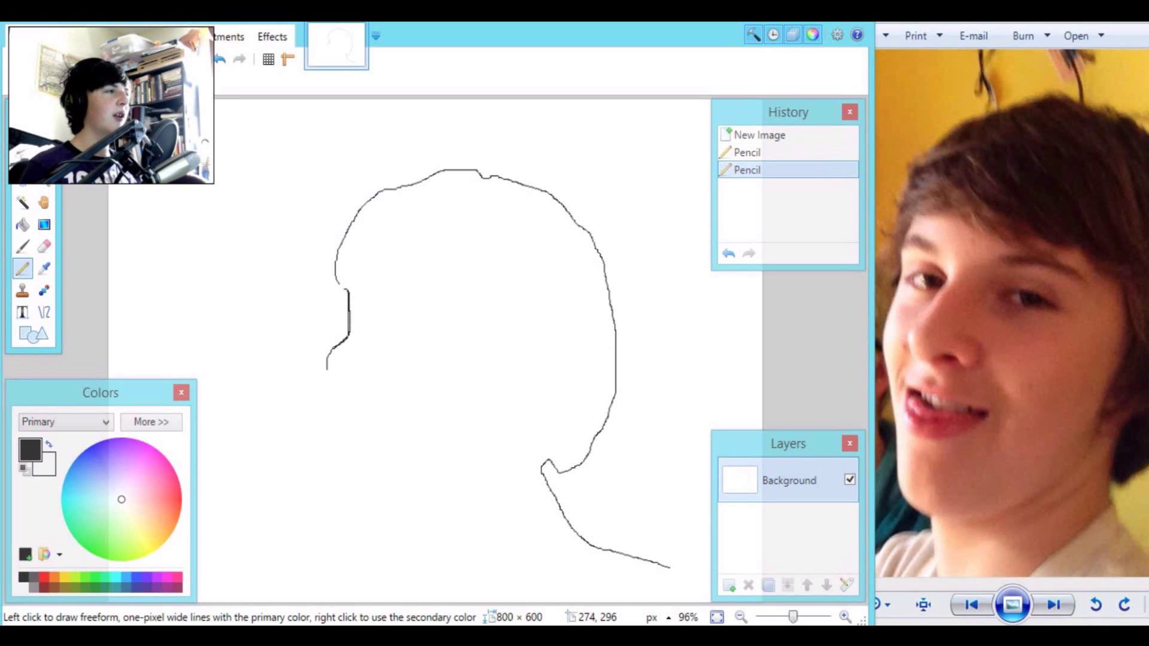
mouse_move(322, 377)
mouse_down()
mouse_move(337, 476)
mouse_move(445, 545)
mouse_move(528, 465)
mouse_up()
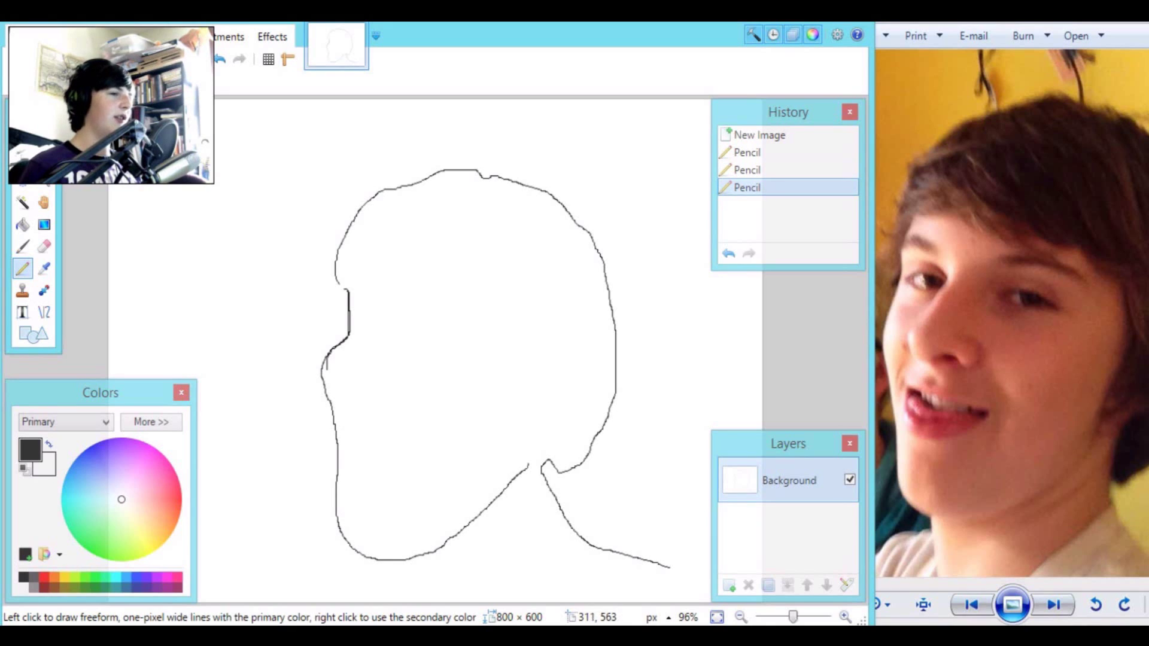
Draw several curved lines beneath the jaw and add the front of the neck with its shoulder line
mouse_move(362, 572)
mouse_down()
mouse_move(473, 563)
mouse_move(536, 497)
mouse_up()
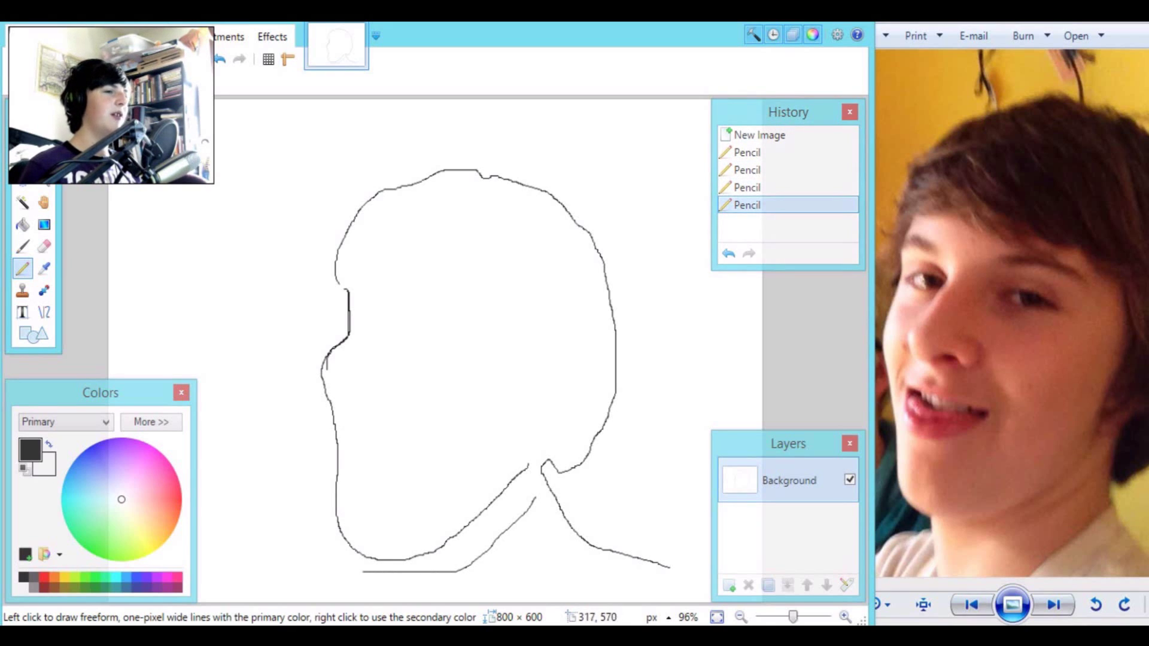
mouse_move(360, 571)
mouse_down()
mouse_move(482, 552)
mouse_move(529, 506)
mouse_up()
mouse_move(361, 570)
mouse_down()
mouse_move(467, 550)
mouse_move(518, 501)
mouse_up()
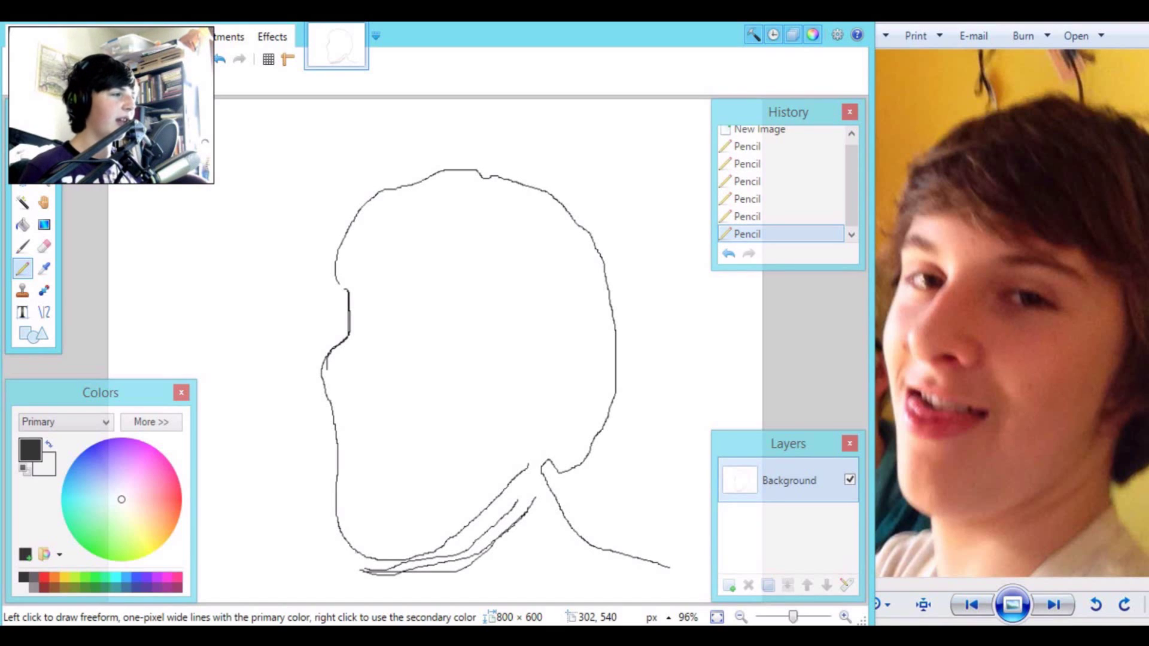
mouse_move(354, 552)
mouse_down()
mouse_move(368, 601)
mouse_move(326, 601)
mouse_up()
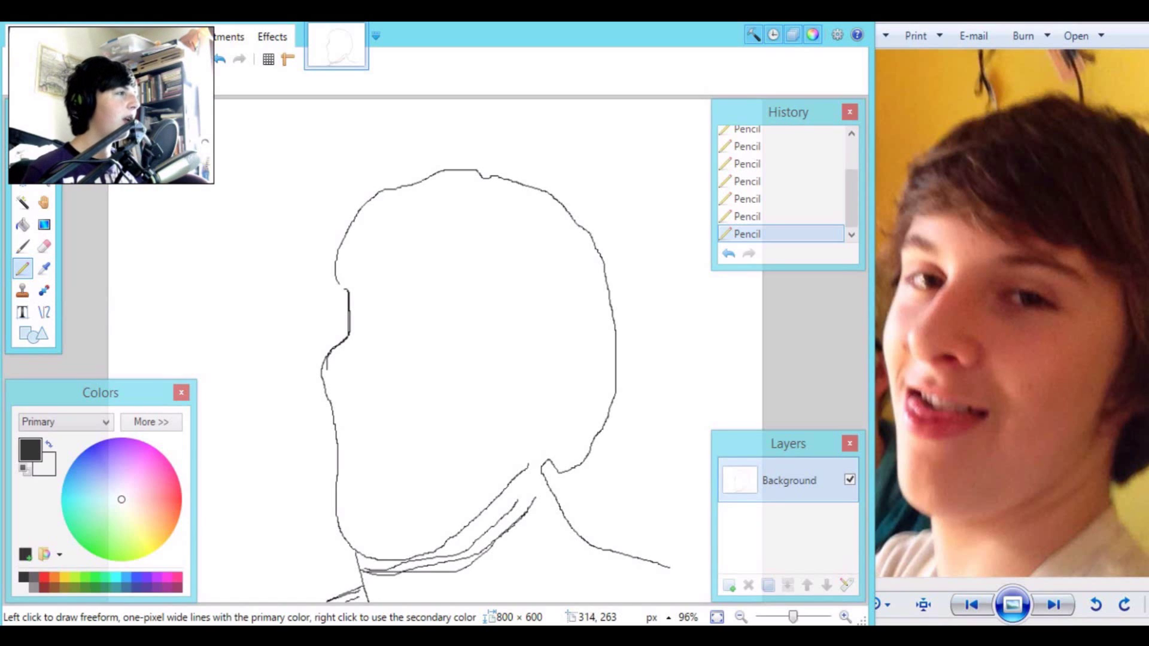
Draw the left eye's almond outline and the nose, from its bridge down to the nostril and cheek crease
mouse_move(362, 321)
mouse_down()
mouse_move(420, 329)
mouse_move(385, 339)
mouse_up()
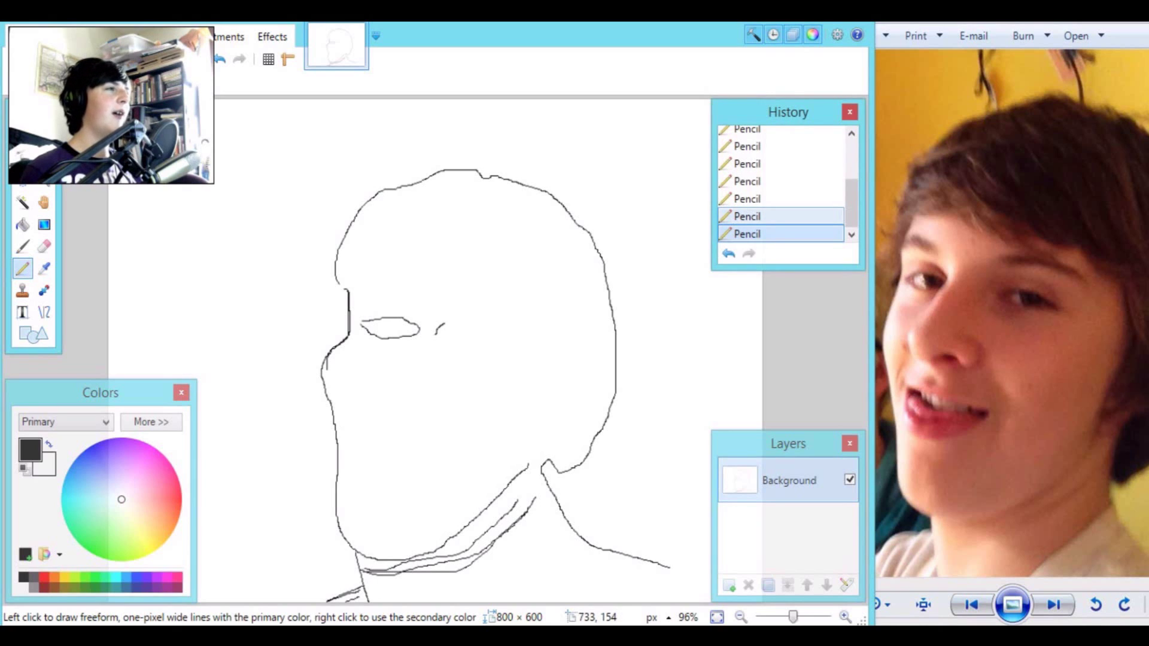
key(ctrl+z)
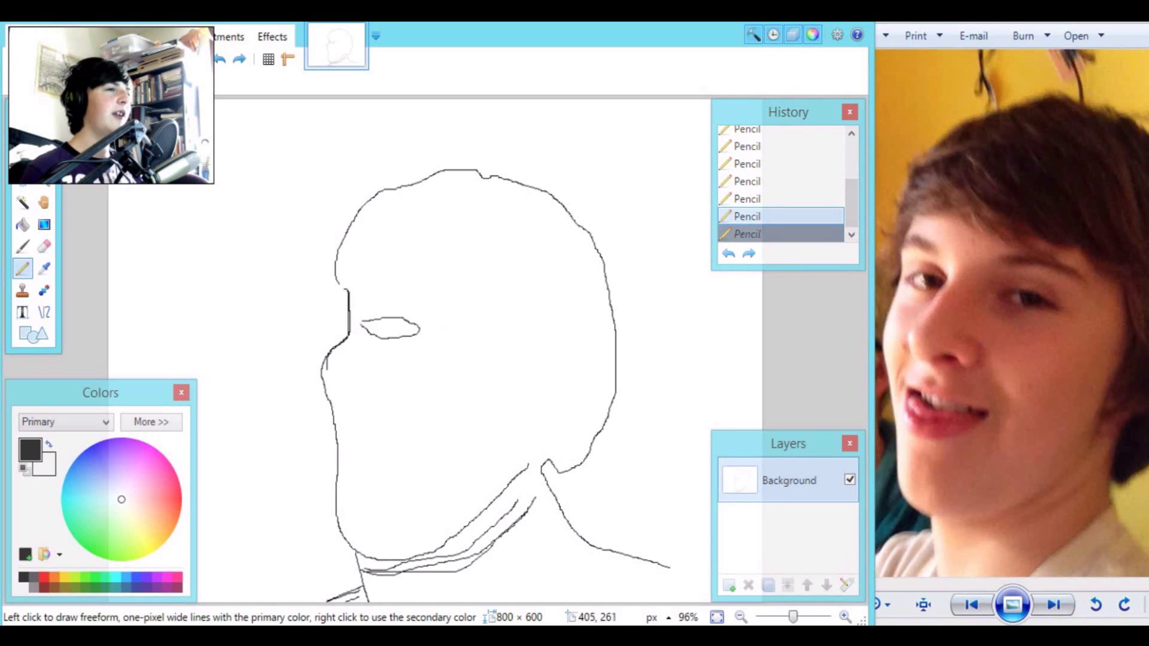
drag(436, 325, 423, 336)
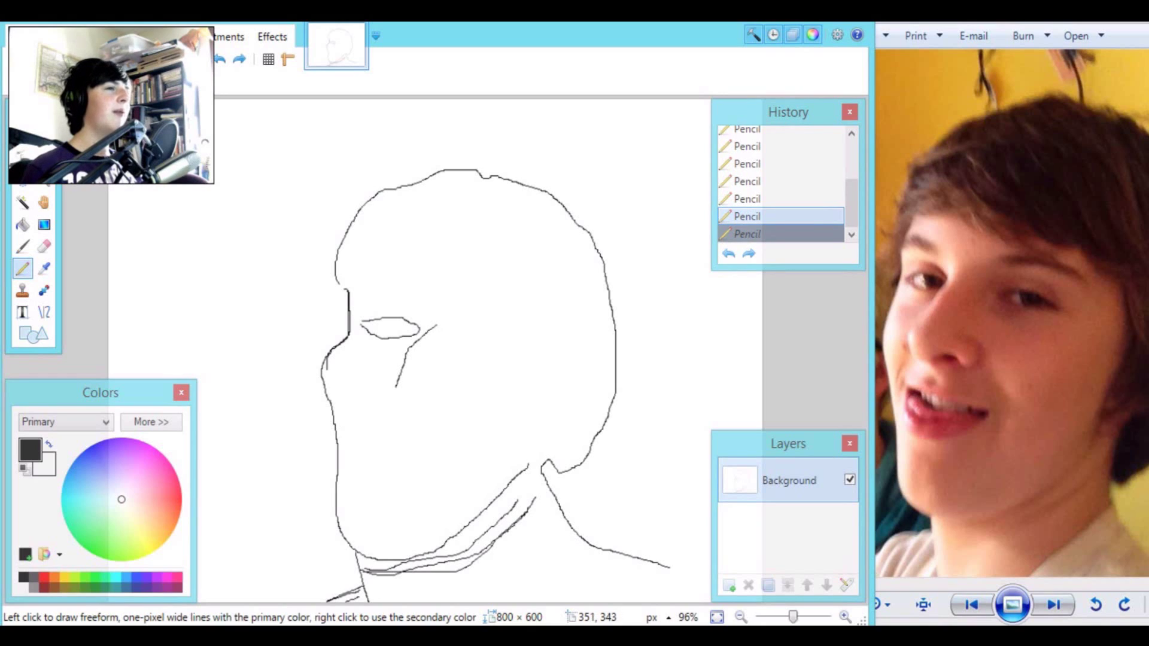
mouse_move(395, 404)
mouse_down()
mouse_move(419, 411)
mouse_move(457, 392)
mouse_up()
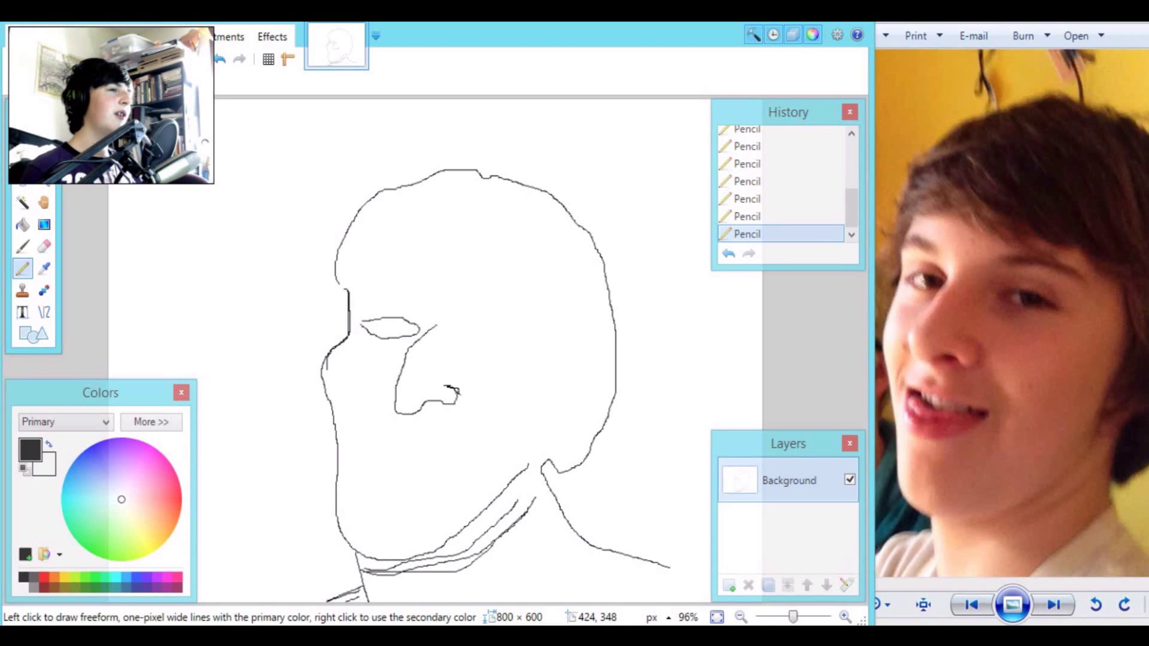
drag(469, 408, 477, 446)
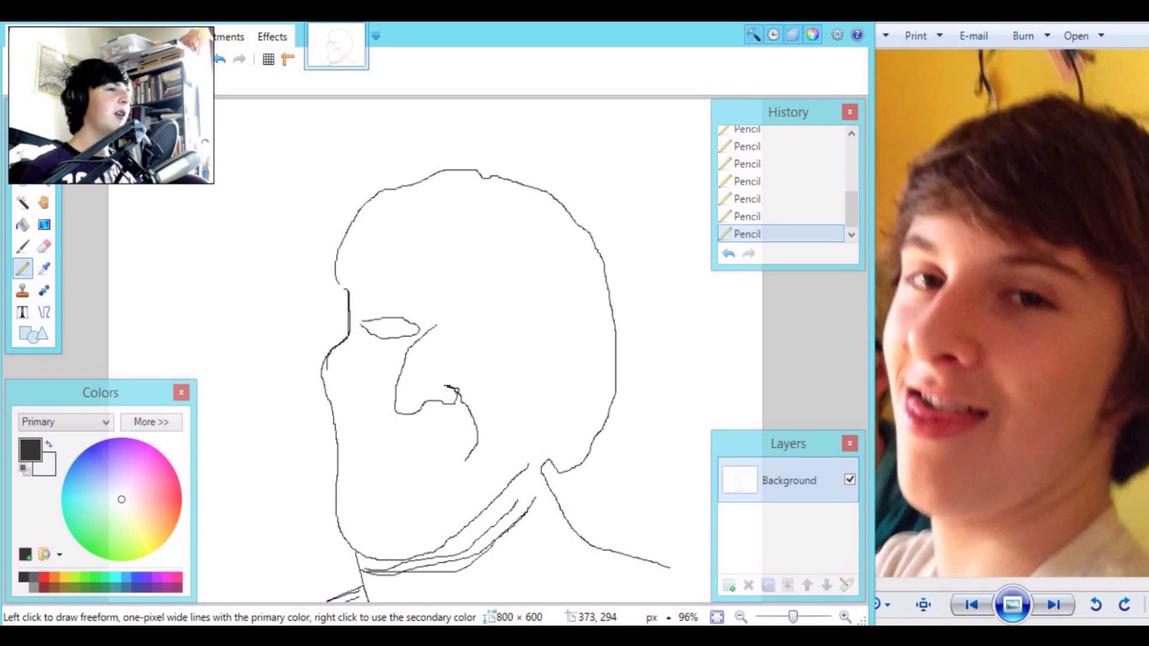
drag(416, 343, 433, 325)
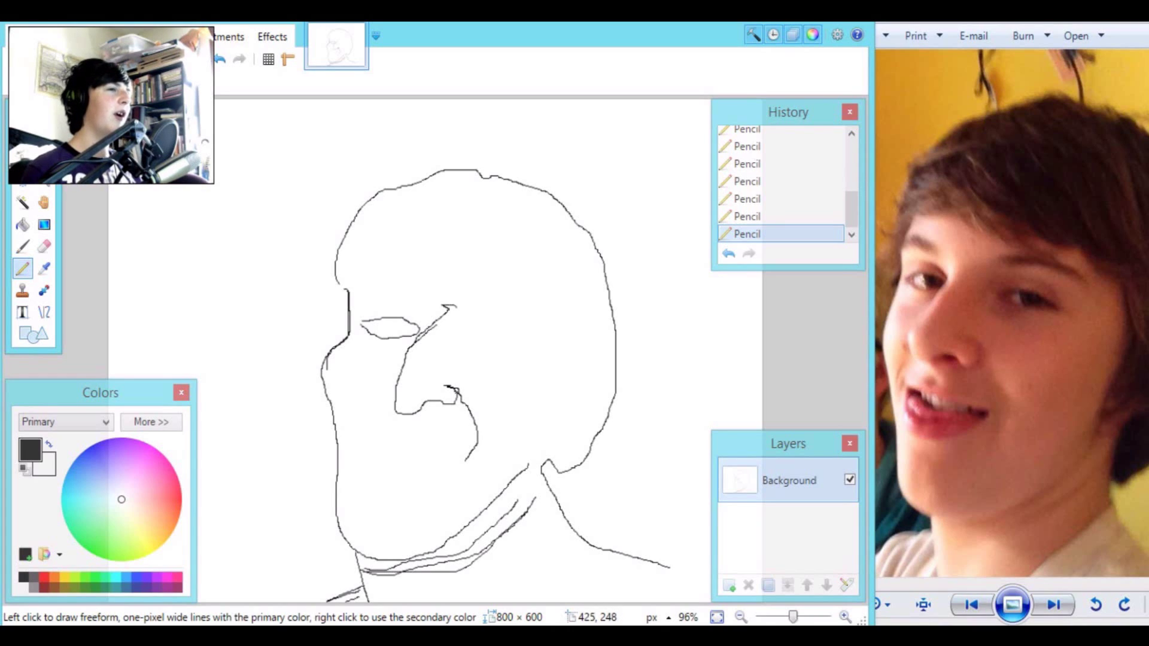
drag(454, 311, 404, 363)
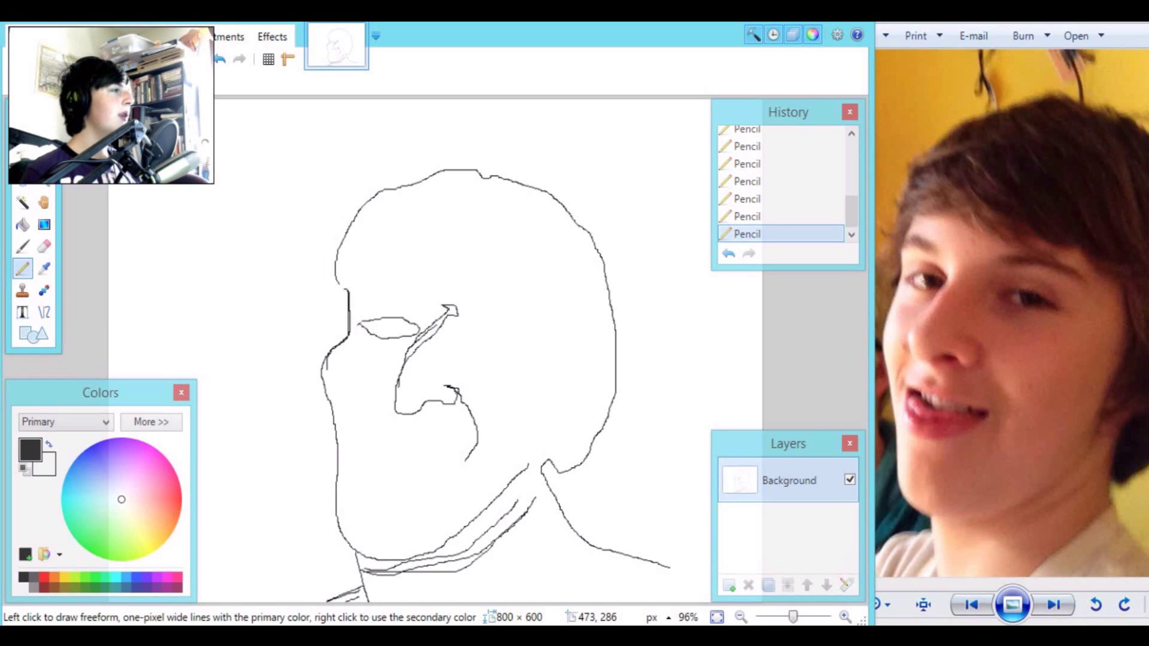
Draw the right eye beside the nose and add irises and pupils to both eyes
drag(470, 329, 459, 346)
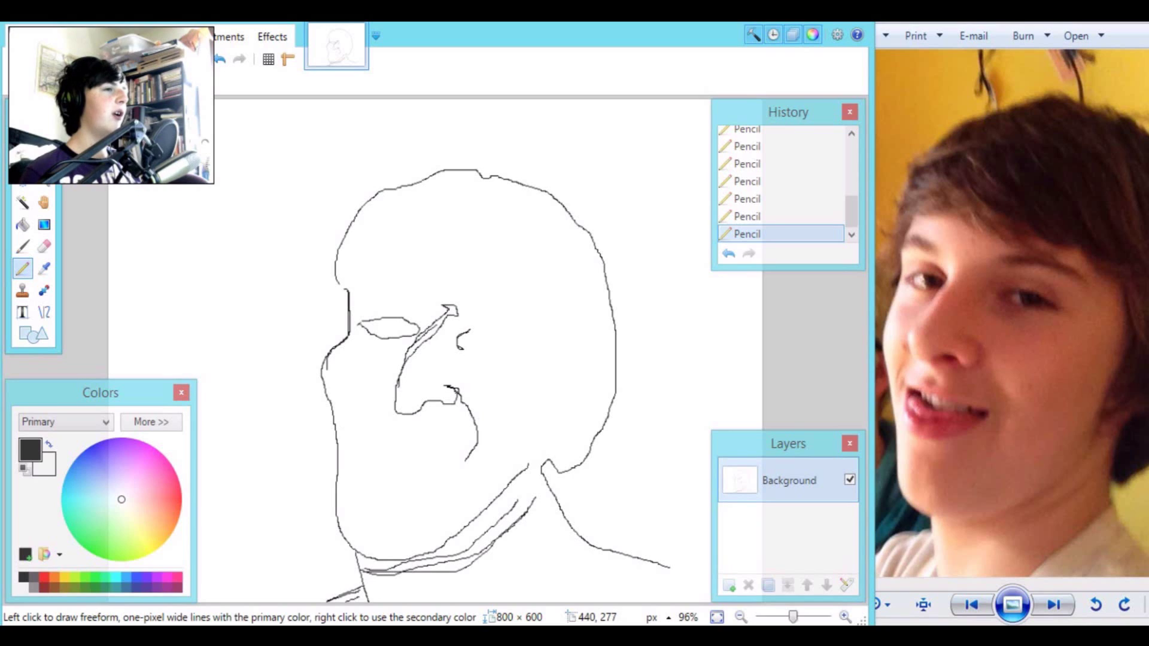
mouse_move(459, 346)
mouse_down()
mouse_move(467, 358)
mouse_move(468, 326)
mouse_move(456, 344)
mouse_up()
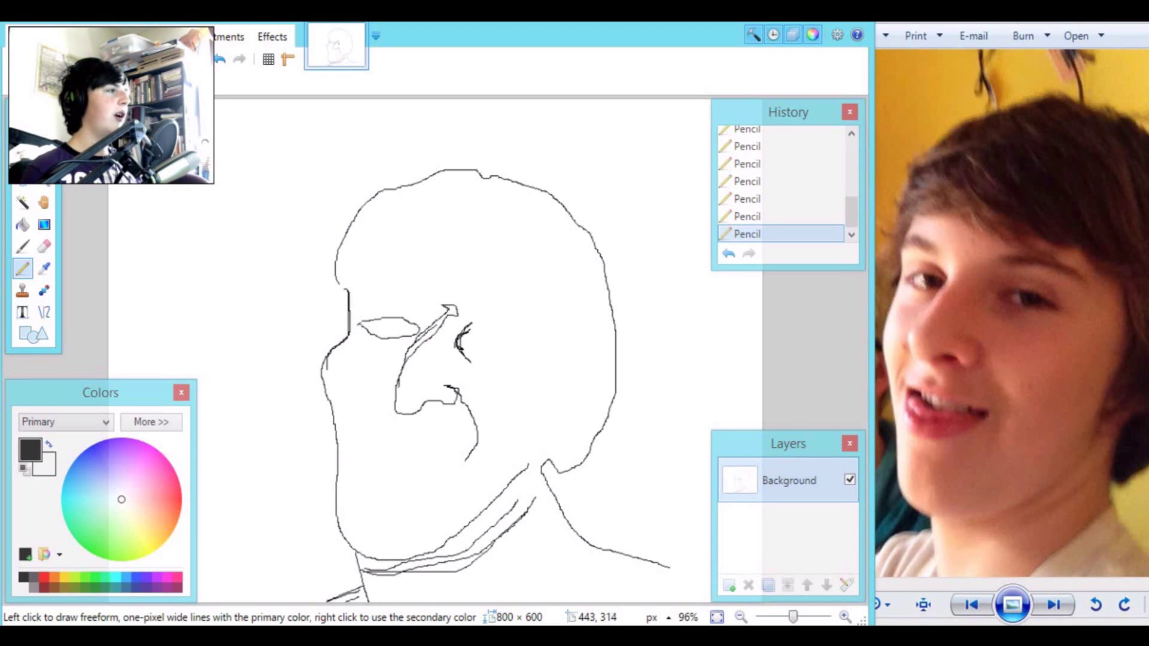
drag(480, 363, 496, 363)
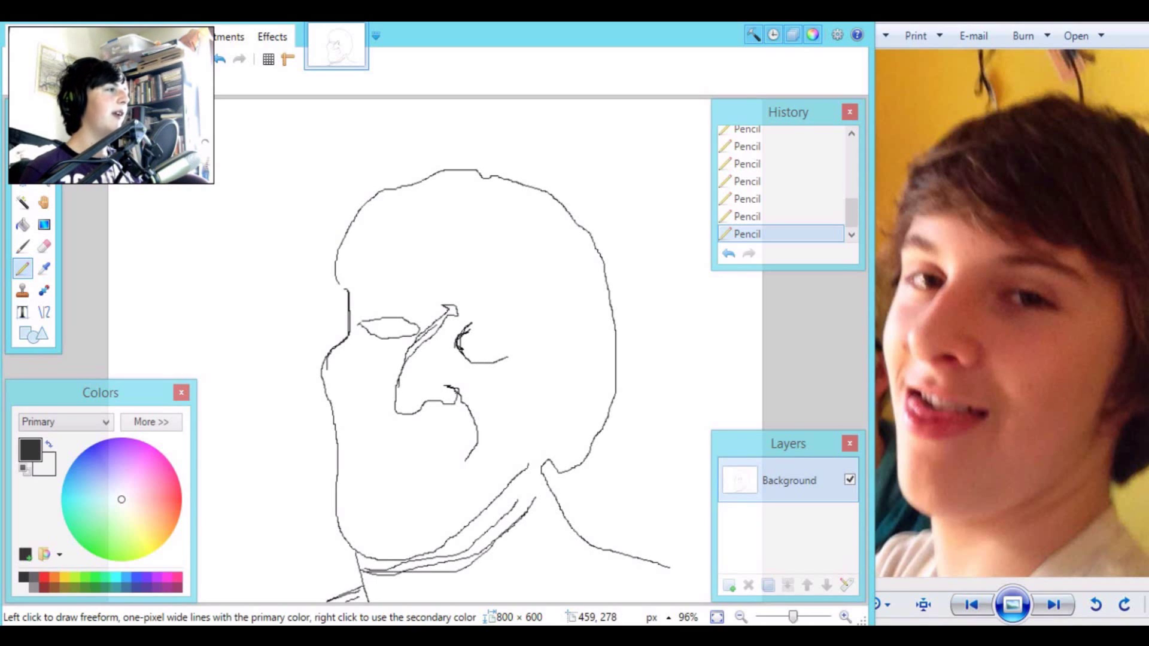
click(474, 339)
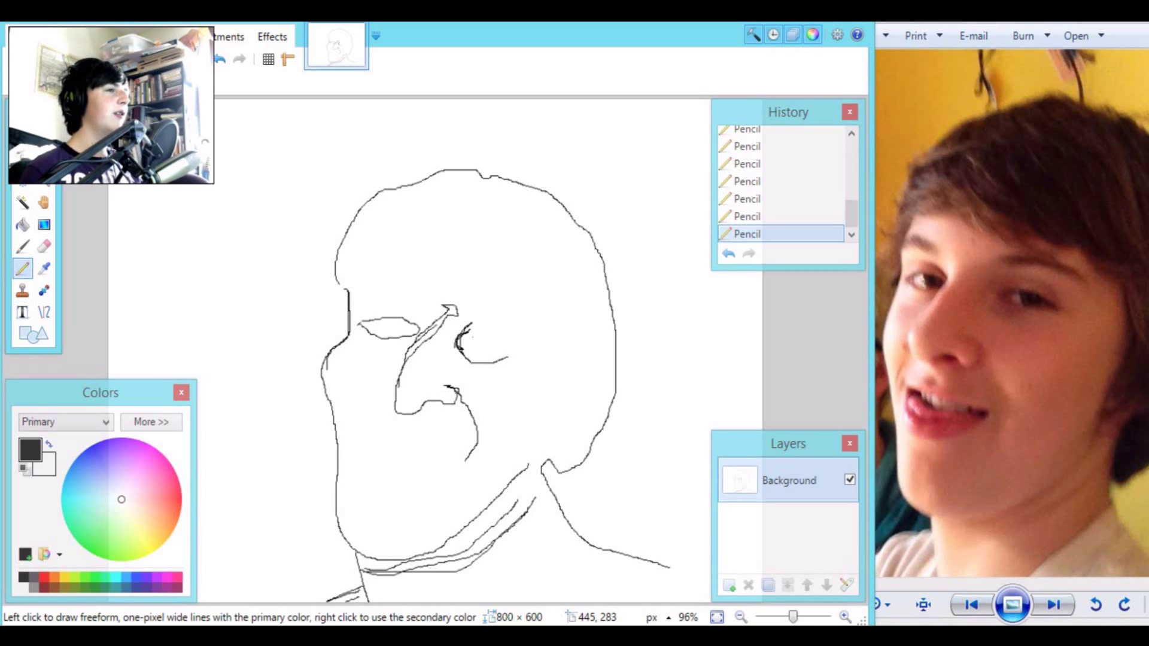
click(472, 339)
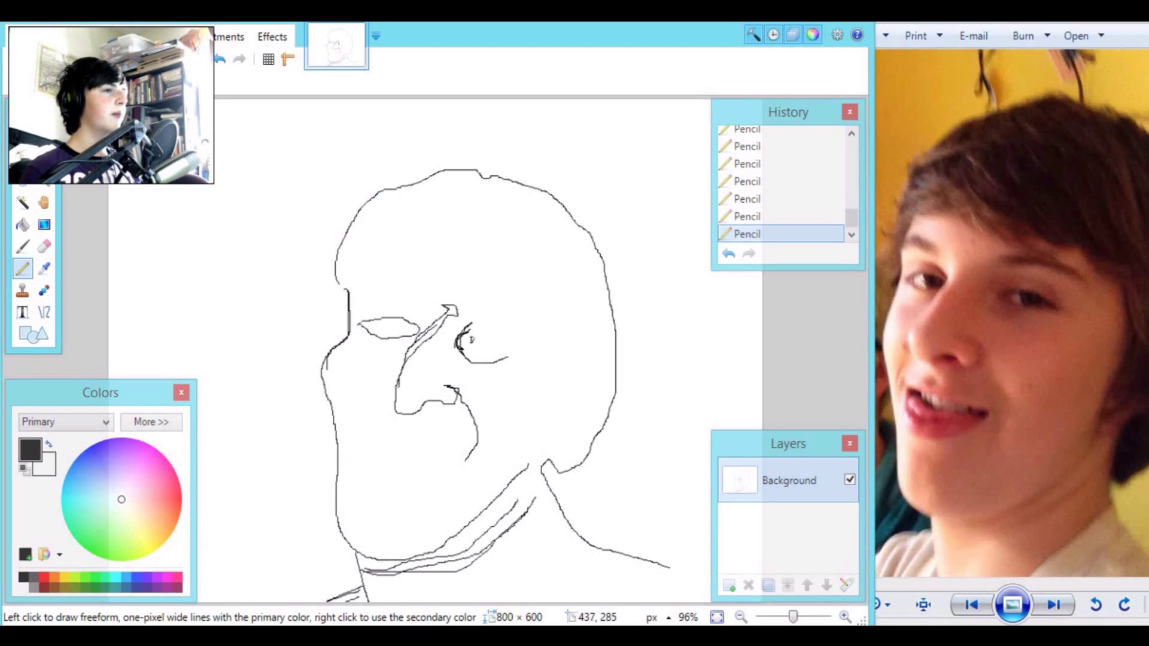
drag(484, 334, 528, 343)
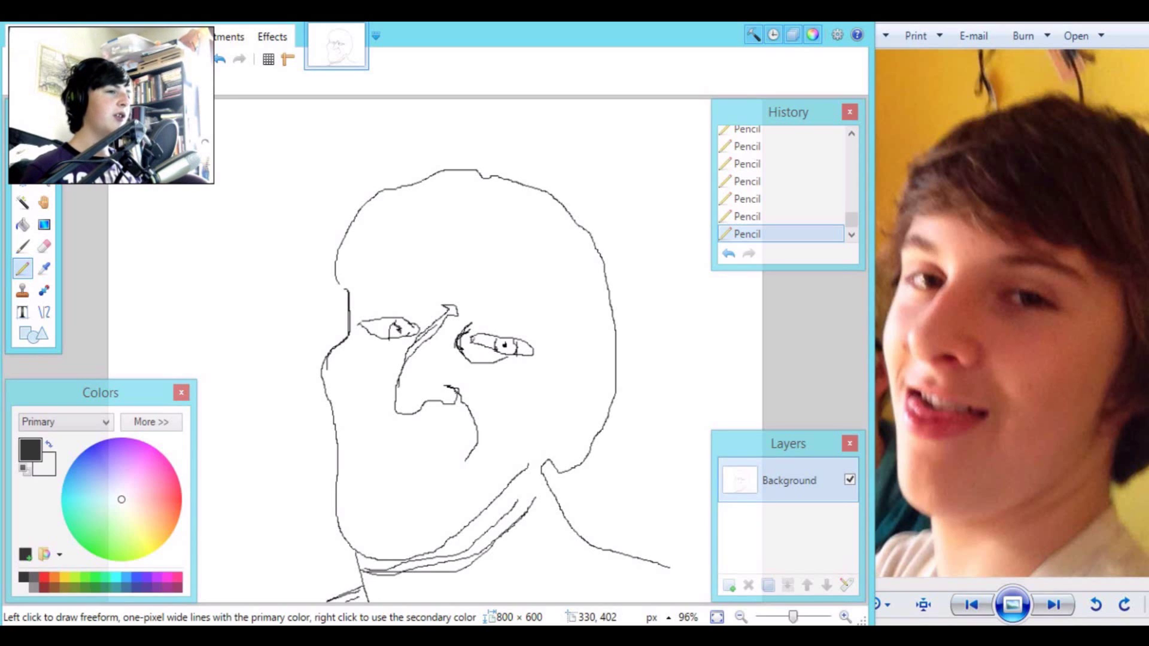
Draw the mouth's slightly sloping upper line below the nose
drag(388, 437, 432, 444)
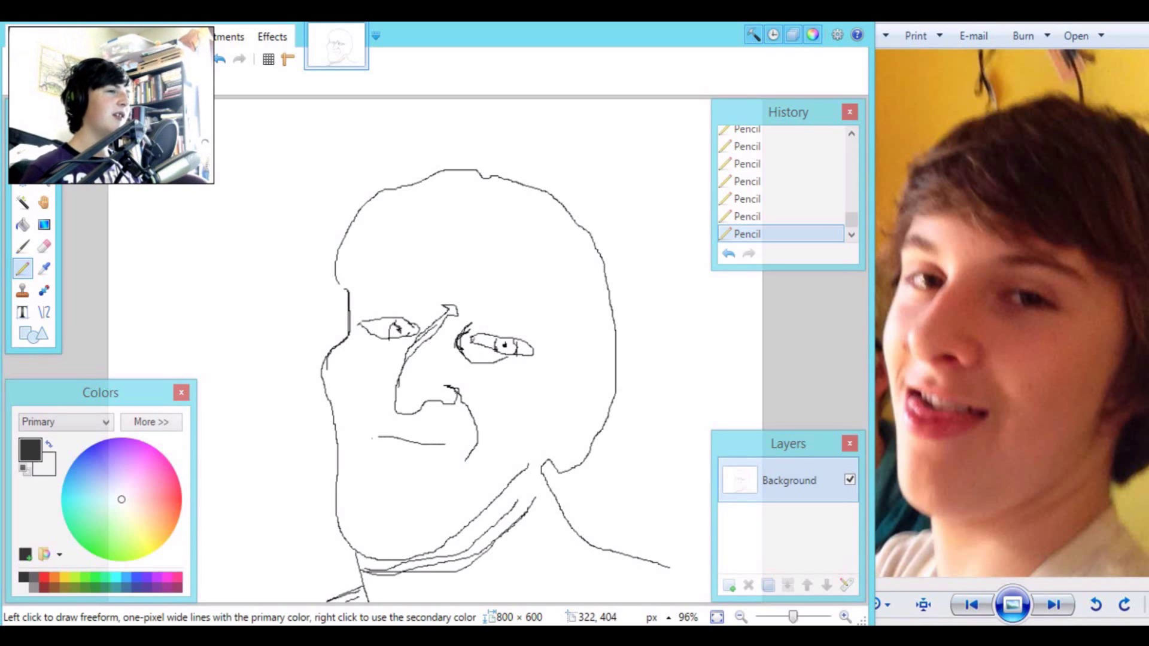
drag(371, 439, 445, 445)
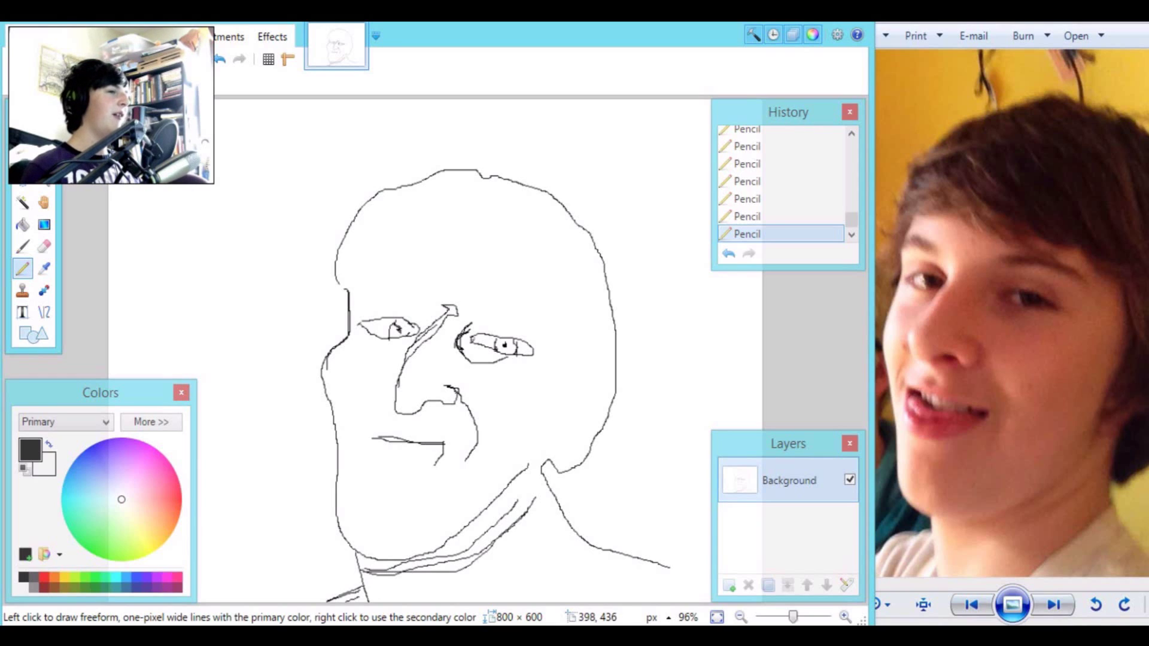
drag(407, 469, 389, 461)
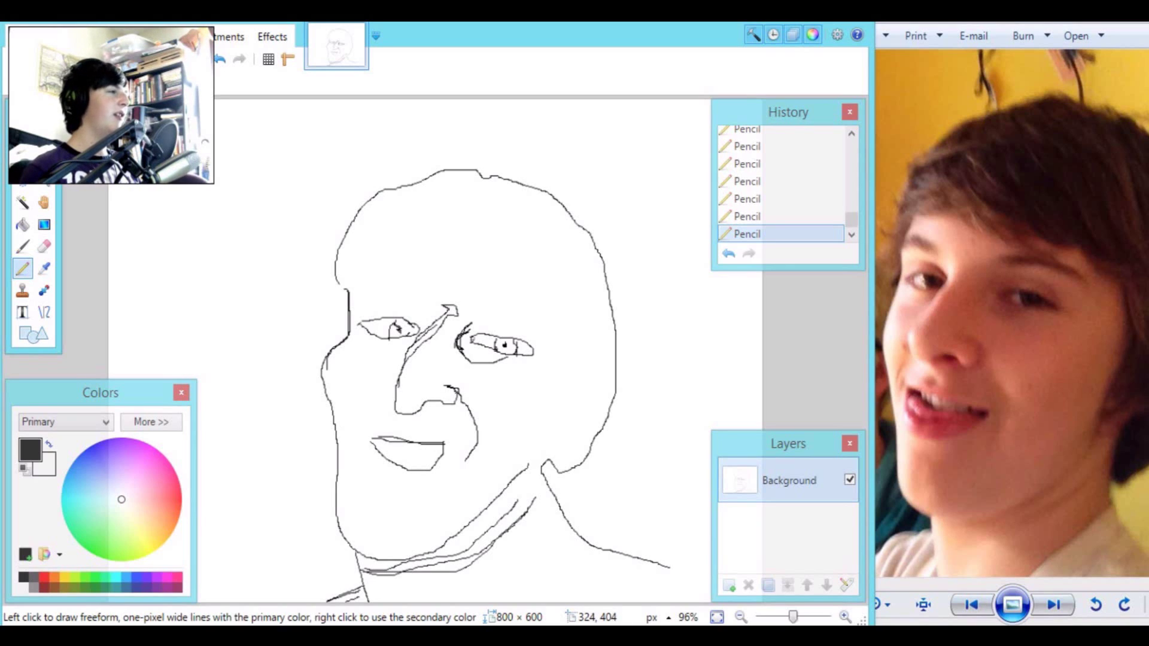
mouse_move(369, 438)
mouse_down()
mouse_move(370, 453)
mouse_move(398, 466)
mouse_move(453, 457)
mouse_move(388, 441)
mouse_up()
click(782, 216)
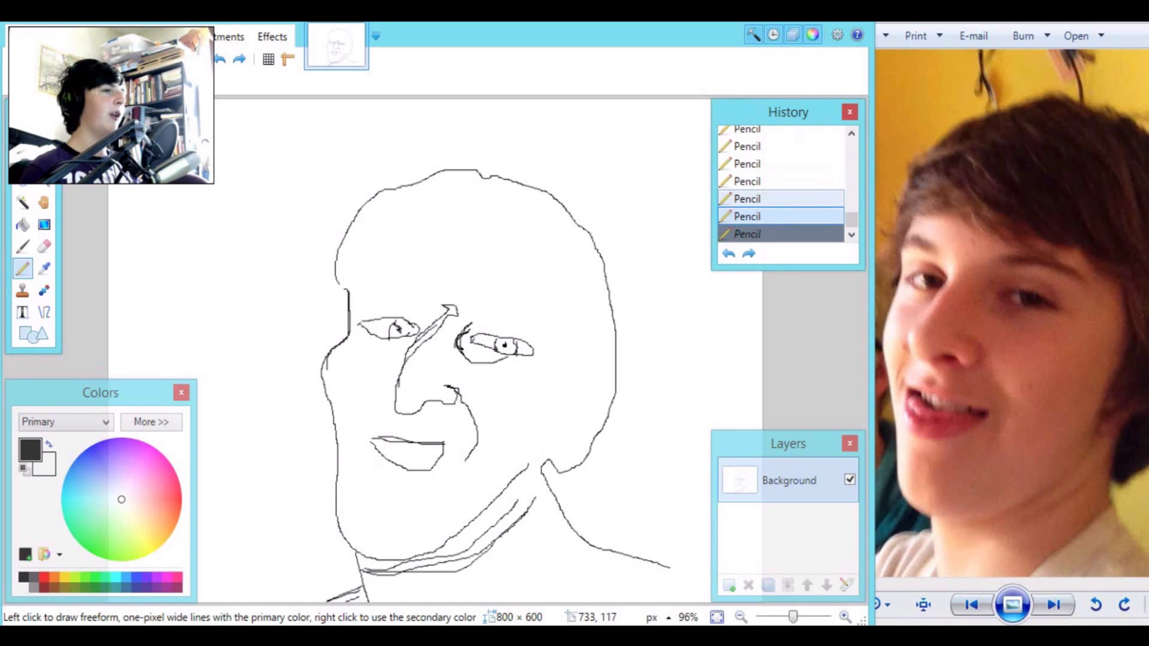
click(781, 199)
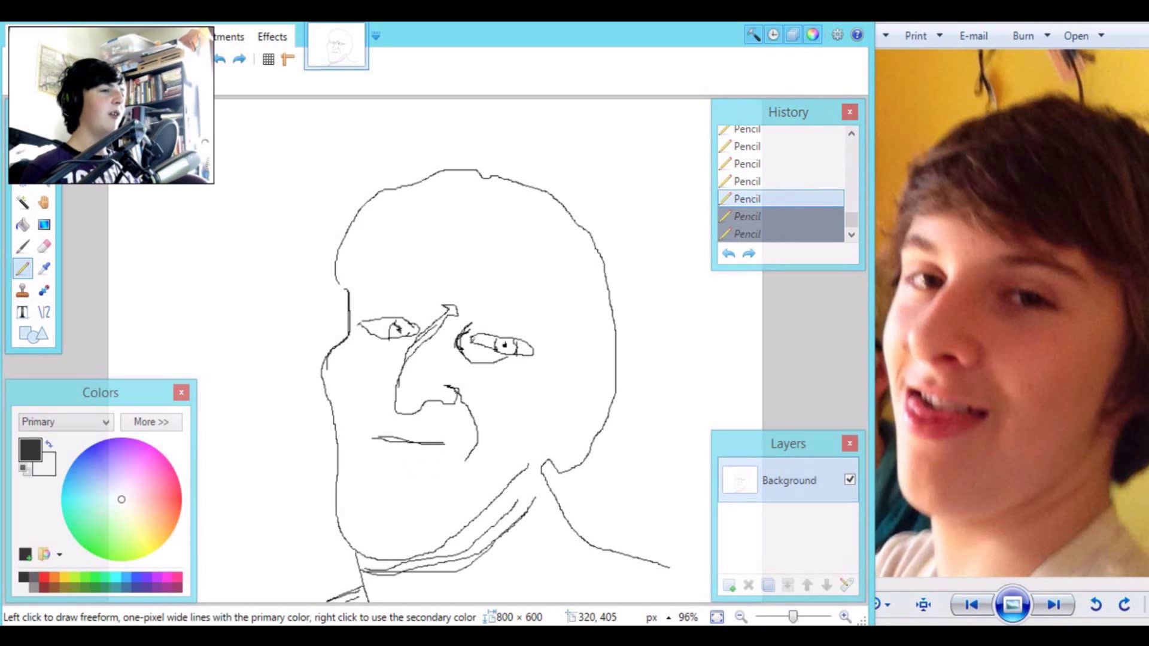
Draw the upper and lower lips, replacing the first tooth marks with short teeth lines between them
mouse_move(371, 439)
mouse_down()
mouse_move(447, 443)
mouse_move(365, 441)
mouse_move(397, 470)
mouse_move(450, 439)
mouse_move(398, 447)
mouse_move(425, 452)
mouse_up()
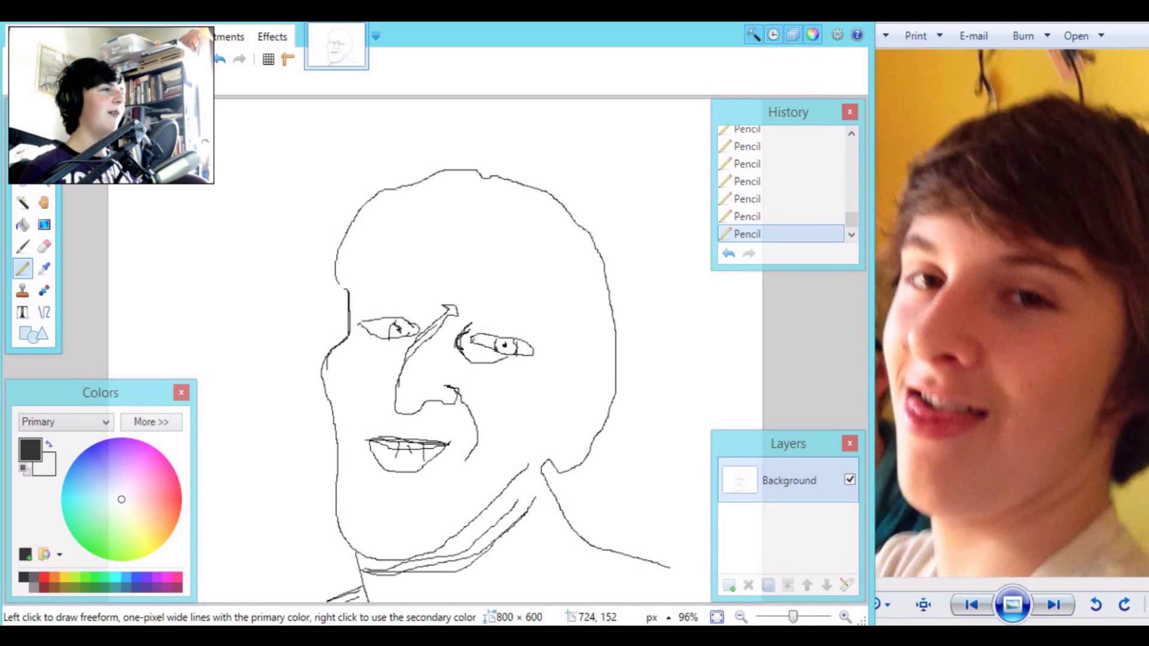
click(747, 217)
click(747, 181)
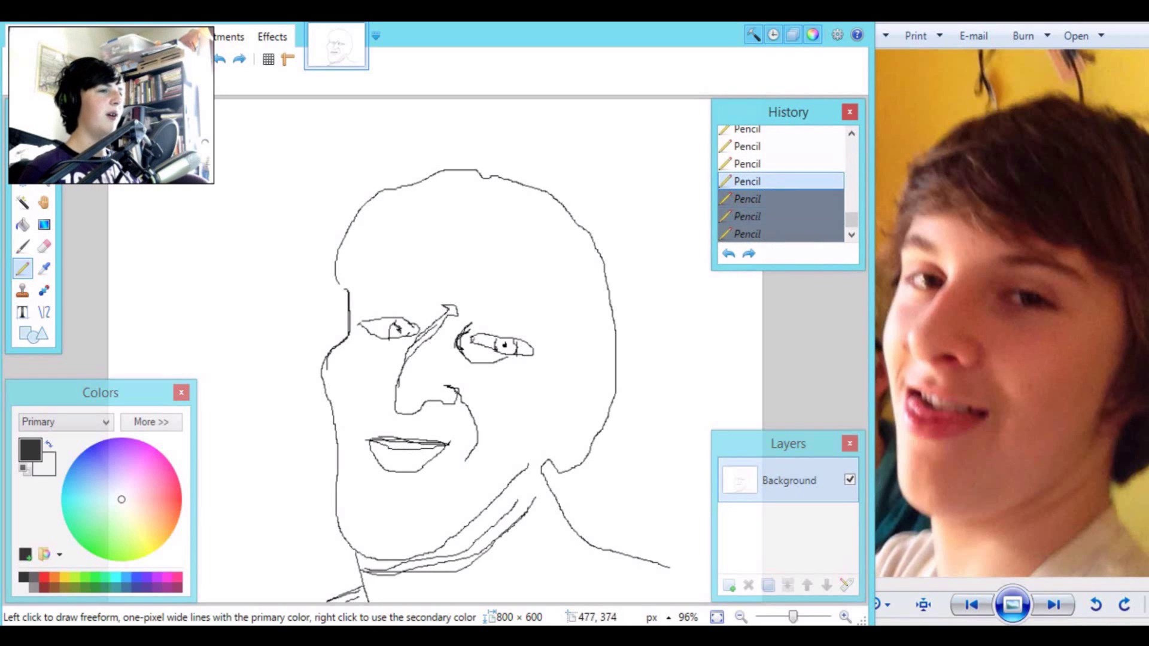
key(ctrl+y)
key(ctrl+y)
key(ctrl+y)
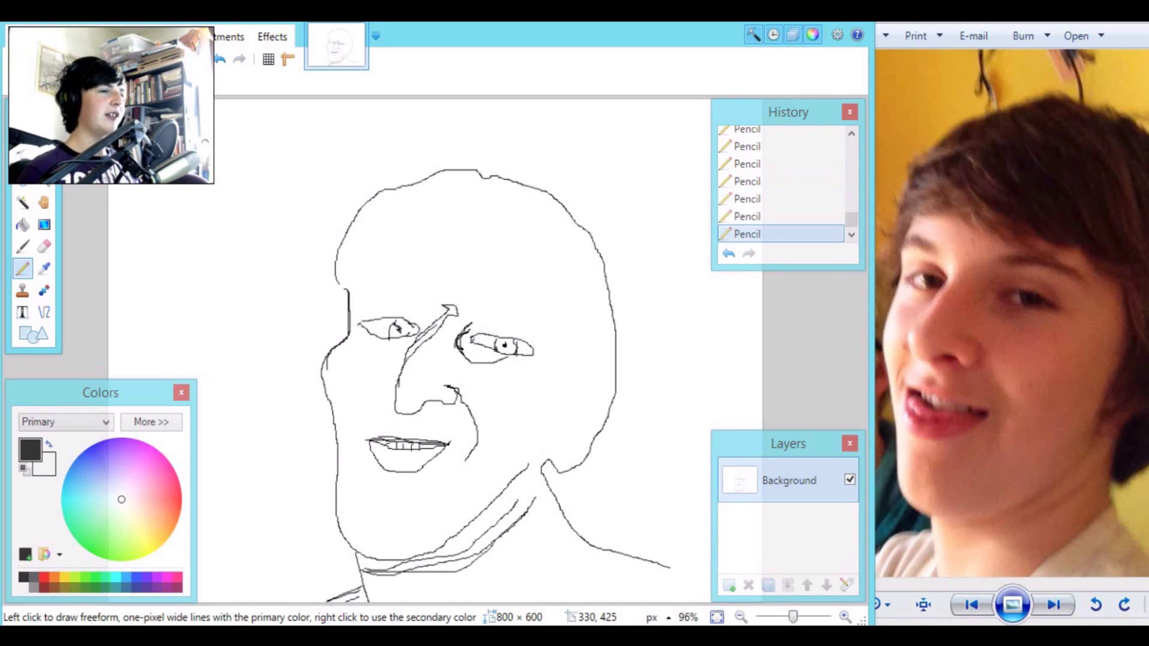
Add a rounded tongue shape over the lower lip and crease lines beside the mouth's left corner
mouse_move(377, 456)
mouse_down()
mouse_move(426, 458)
mouse_move(398, 471)
mouse_up()
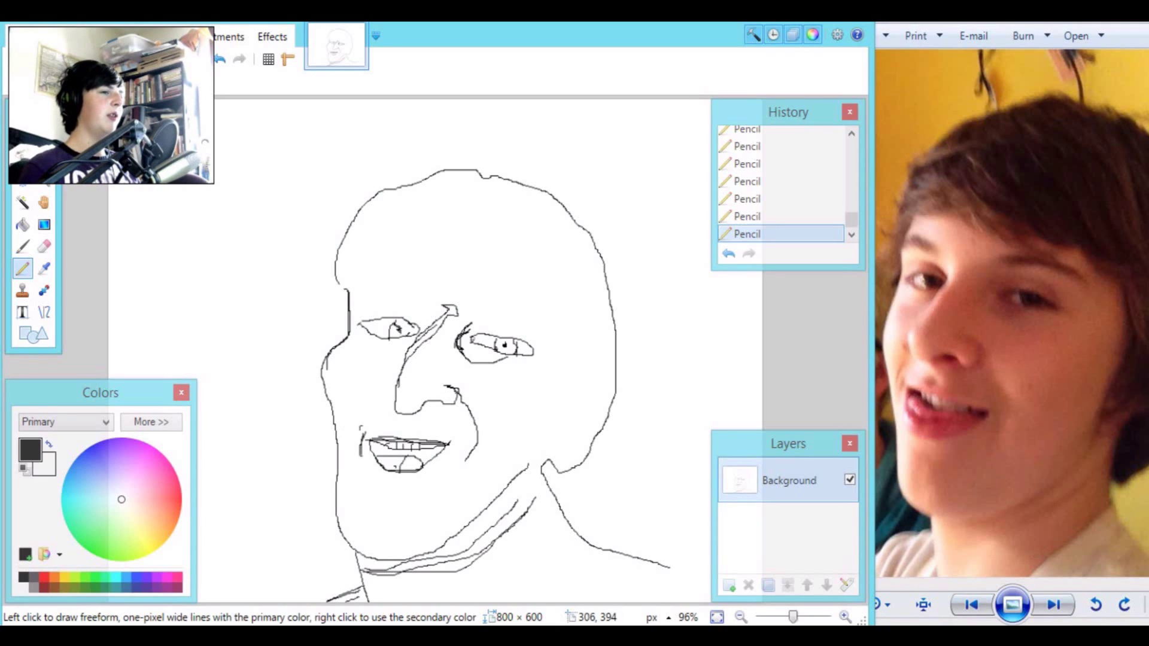
drag(360, 429, 354, 457)
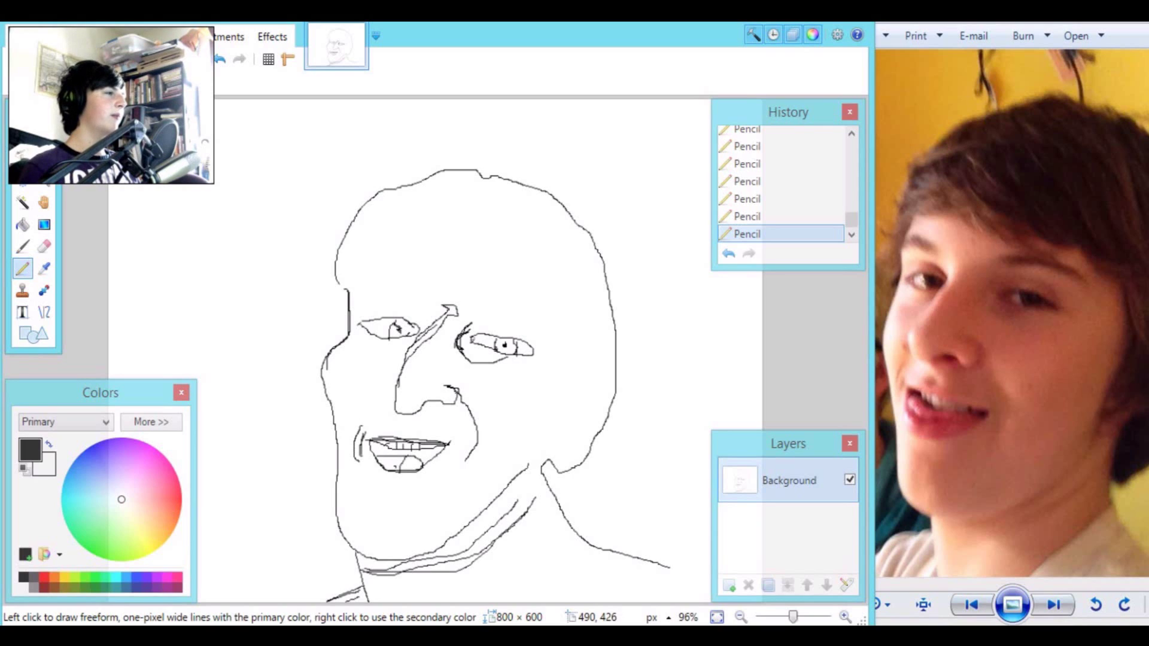
Add pencil creases beside the mouth and on the chin, and paint thick brown eyebrows above both eyes
mouse_move(362, 429)
mouse_down()
mouse_move(392, 401)
mouse_move(361, 461)
mouse_up()
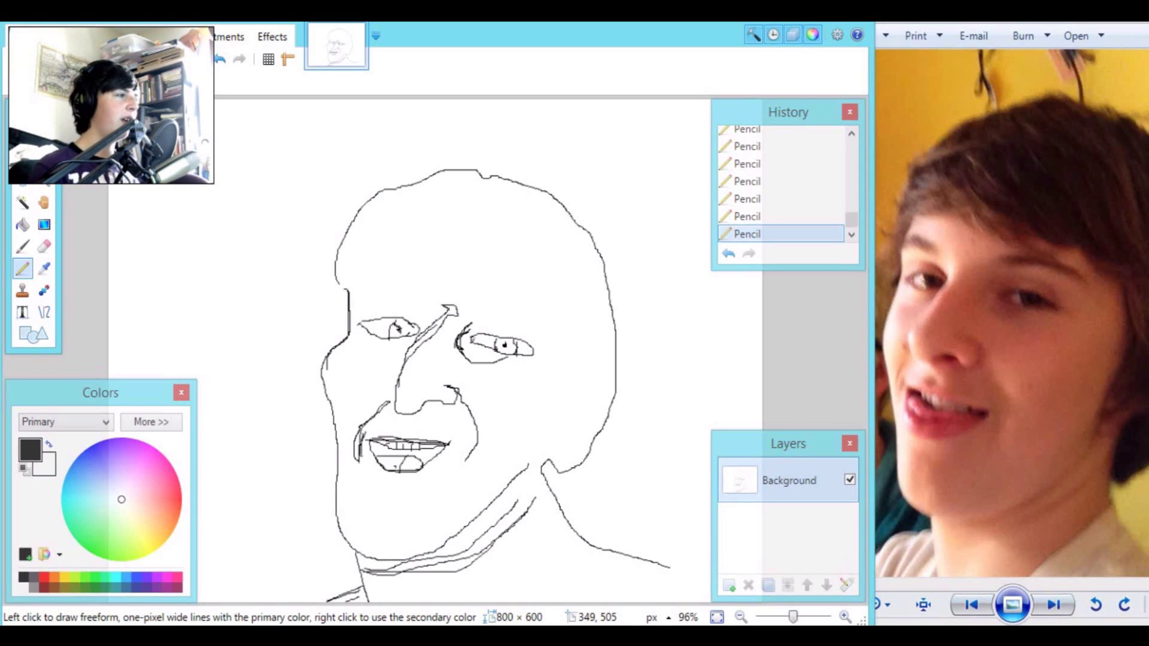
mouse_move(394, 526)
mouse_down()
mouse_move(383, 556)
mouse_move(396, 561)
mouse_up()
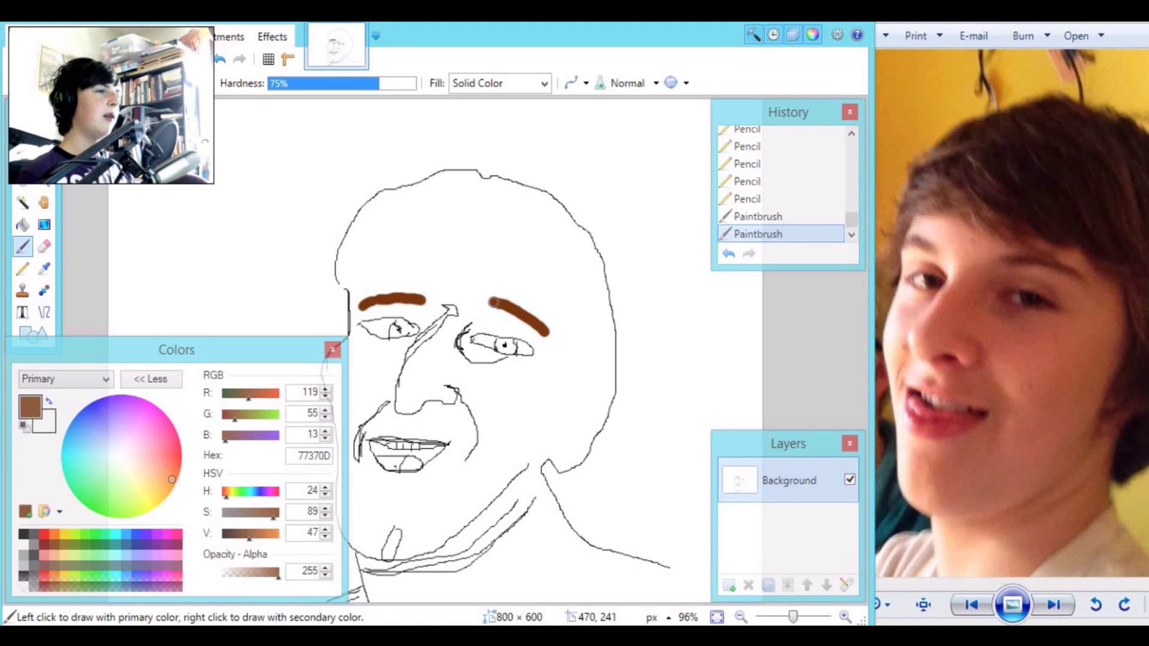
drag(493, 302, 484, 301)
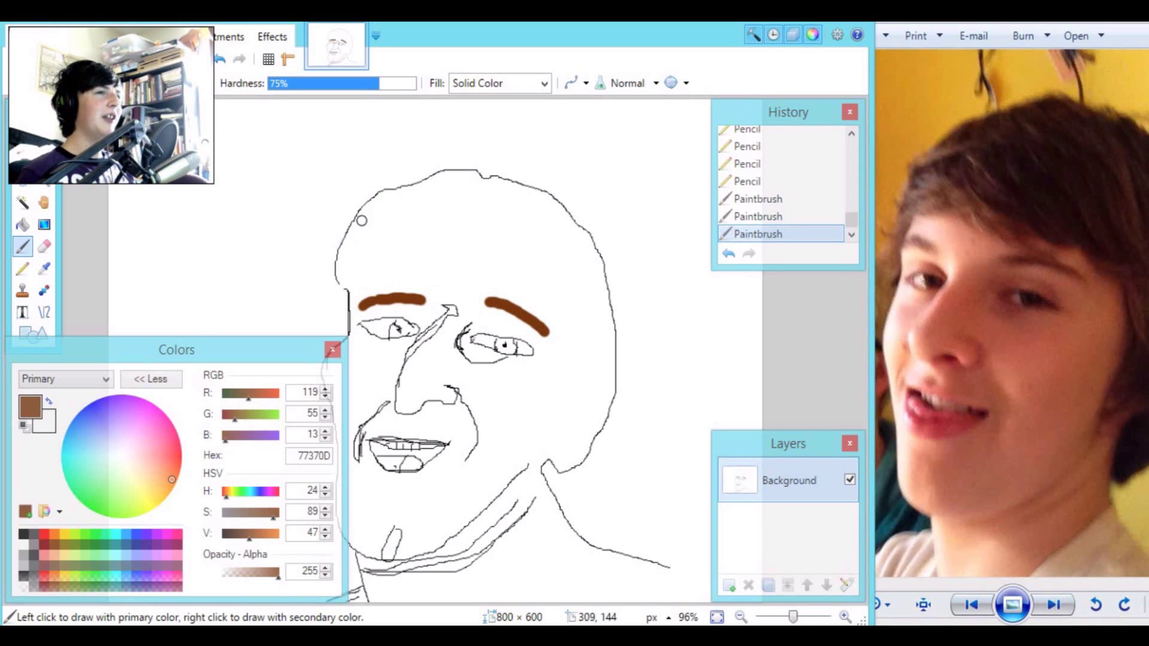
Adjust the brush width and paint brown hair across the top of the head, sweeping from the left temple toward the right side
click(197, 82)
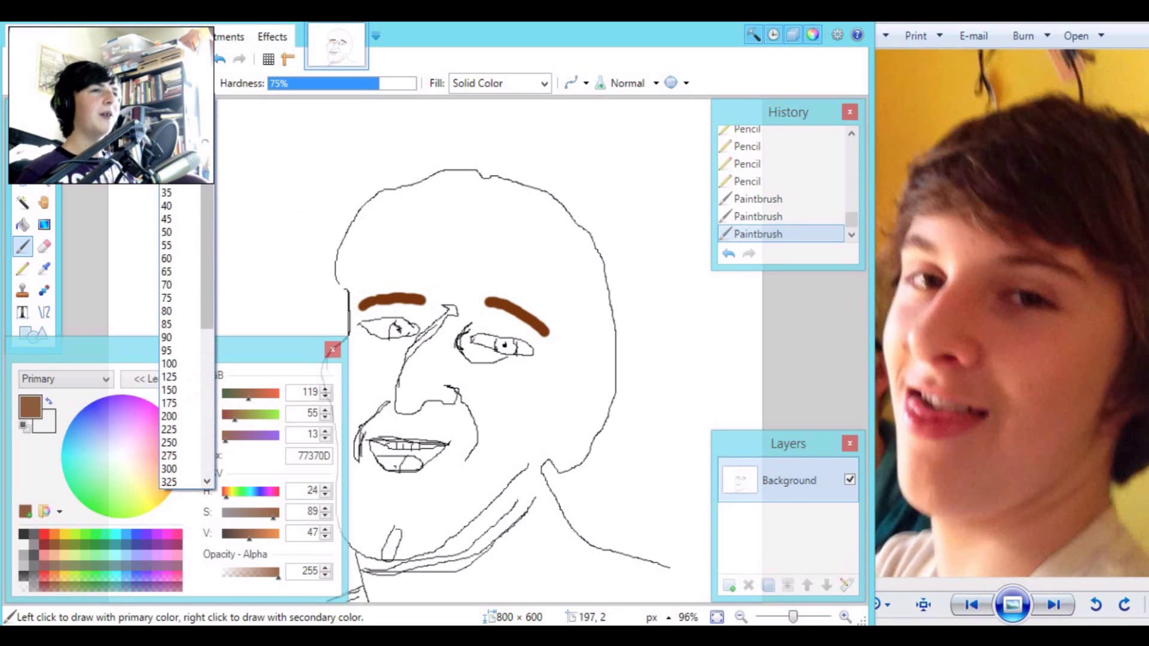
key(Return)
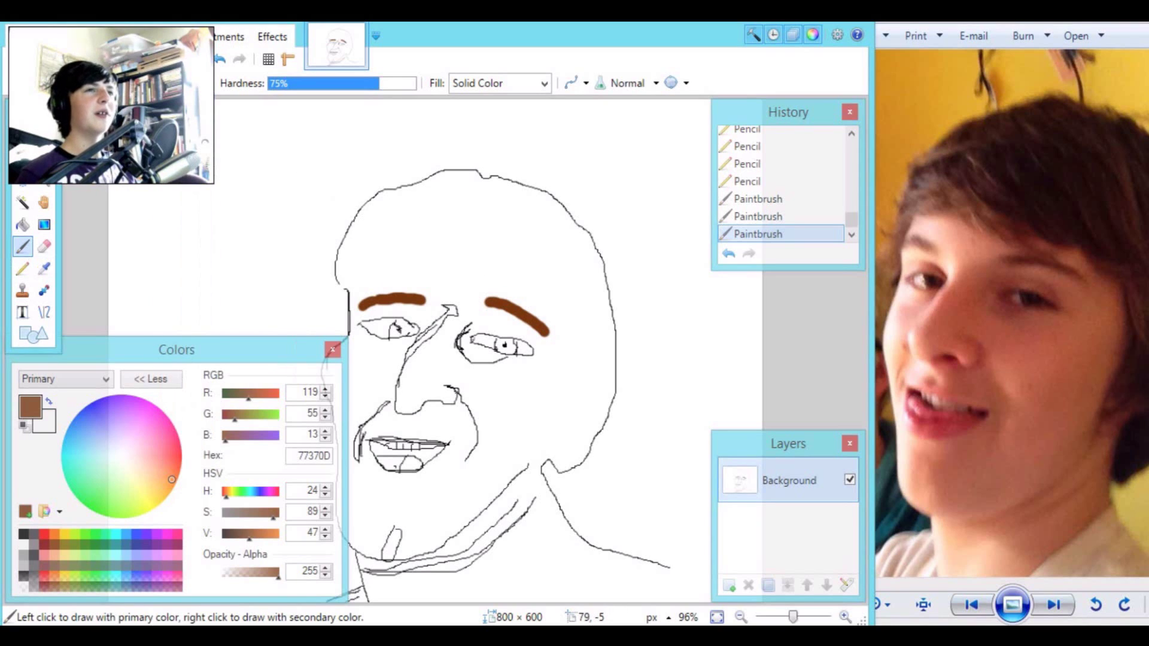
click(197, 83)
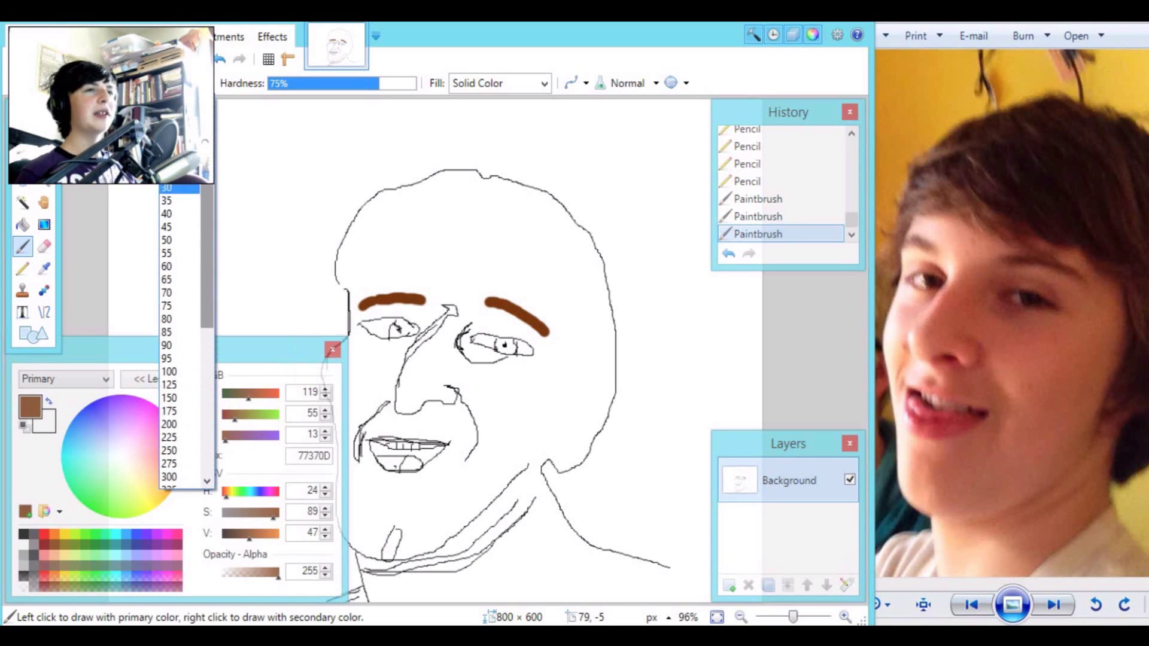
key(Return)
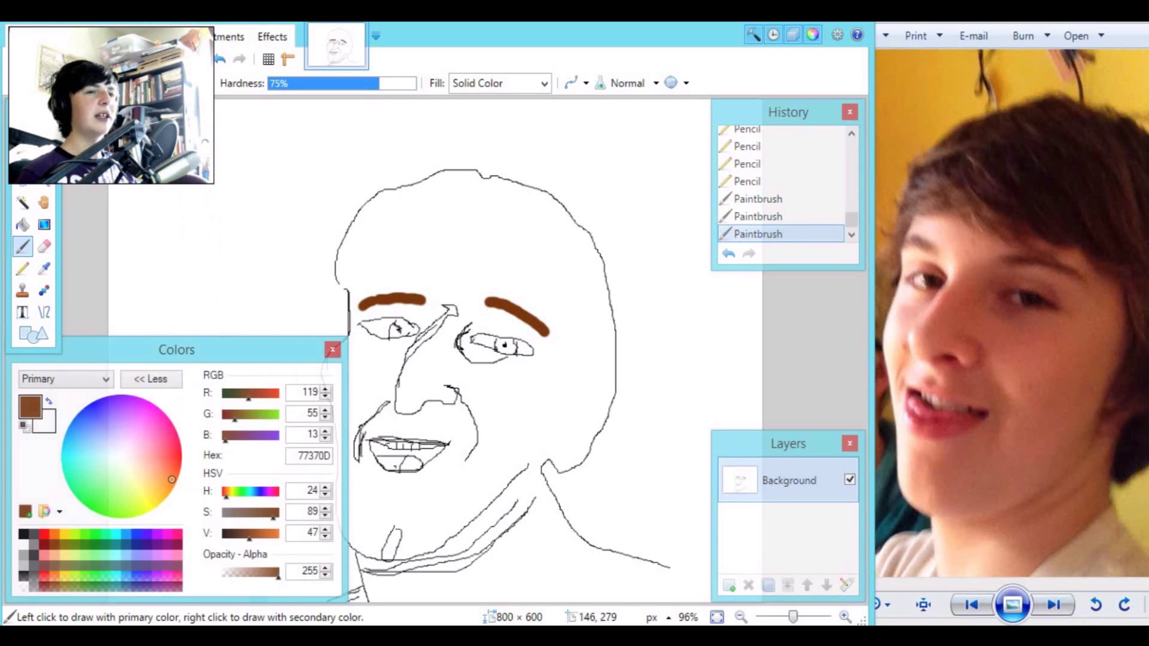
click(150, 379)
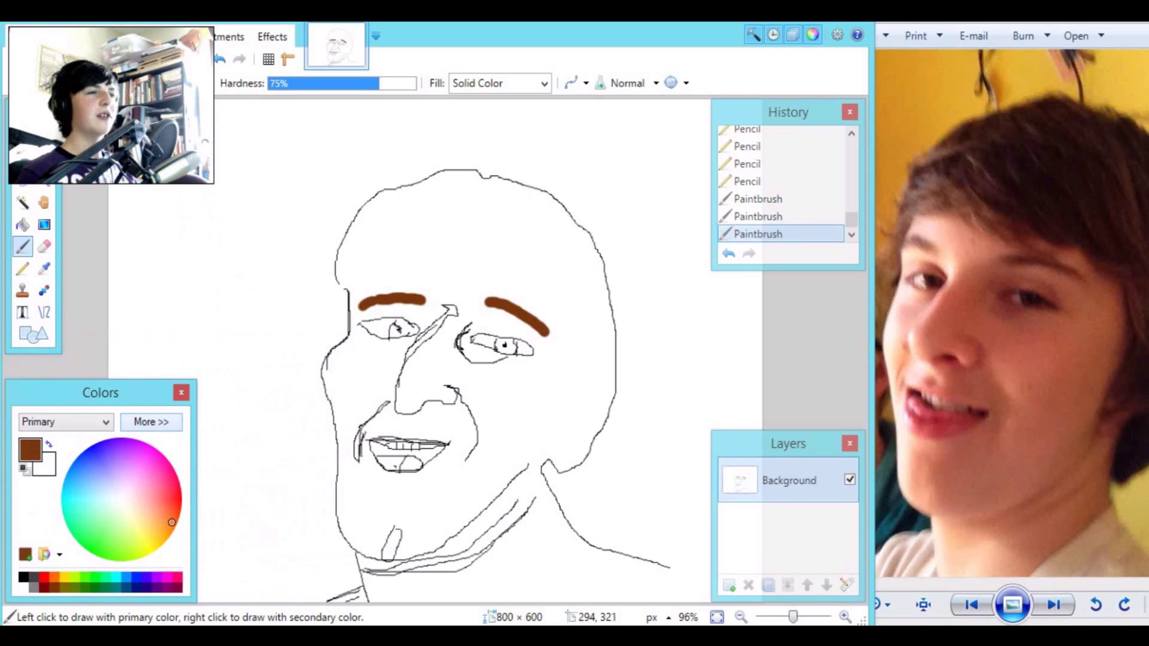
click(197, 82)
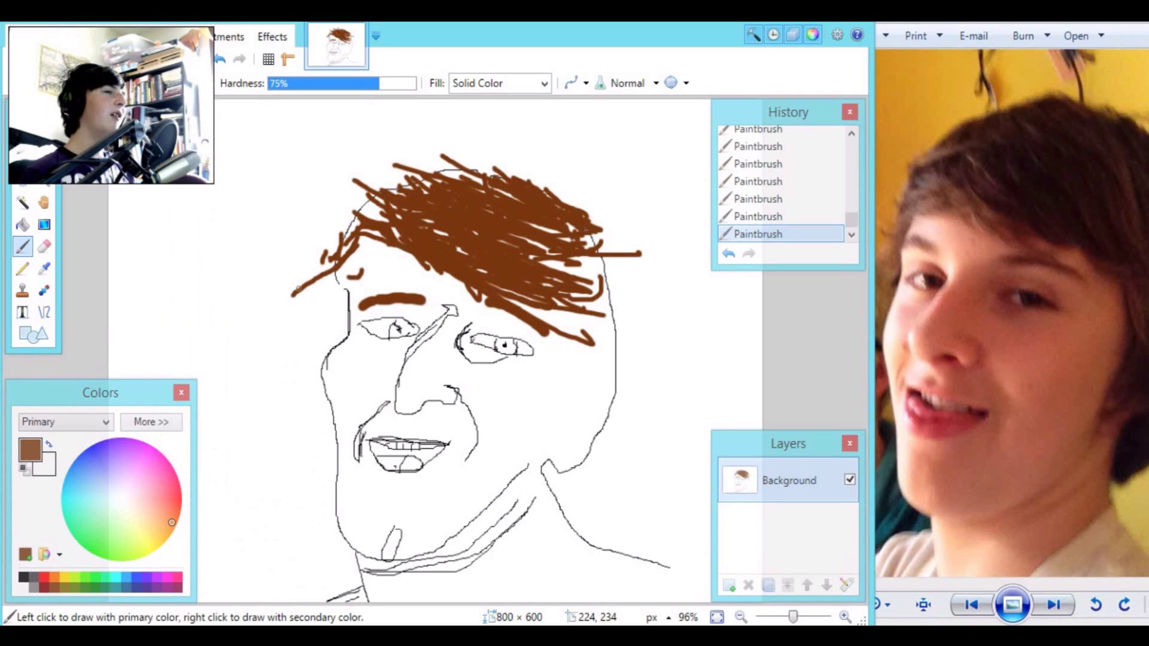
mouse_move(297, 290)
mouse_down()
mouse_move(356, 255)
mouse_move(310, 261)
mouse_move(336, 237)
mouse_move(350, 284)
mouse_up()
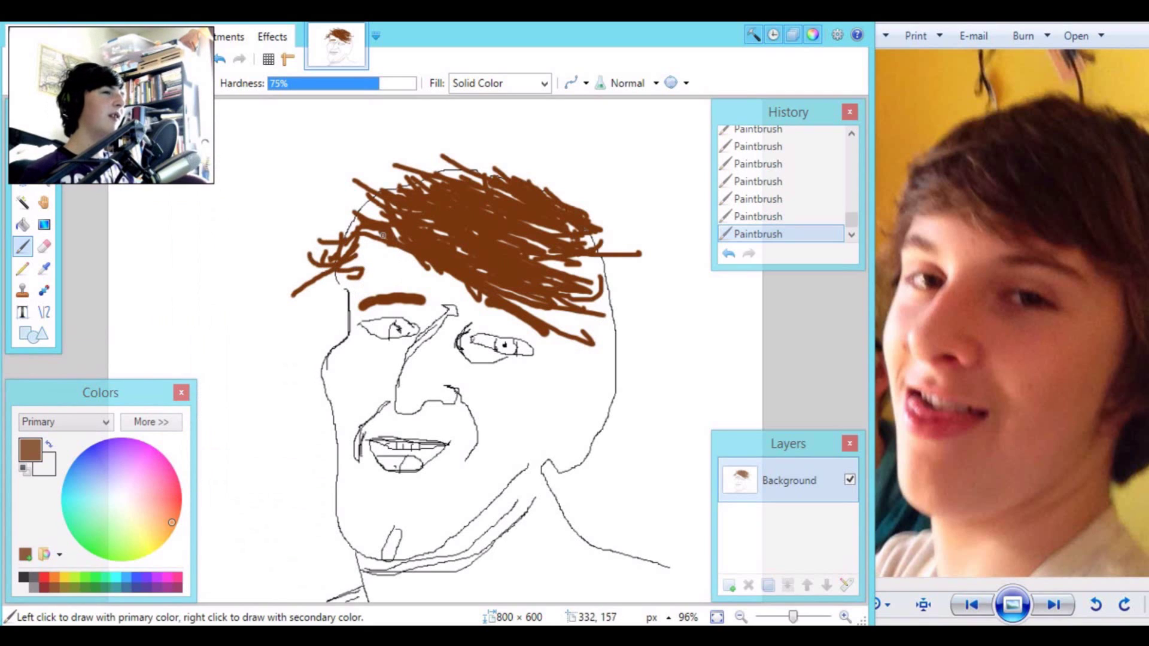
mouse_move(383, 236)
mouse_down()
mouse_move(349, 220)
mouse_move(386, 218)
mouse_move(383, 234)
mouse_move(613, 344)
mouse_move(560, 310)
mouse_move(570, 330)
mouse_move(597, 334)
mouse_move(568, 310)
mouse_move(554, 327)
mouse_move(527, 277)
mouse_move(555, 246)
mouse_move(616, 343)
mouse_up()
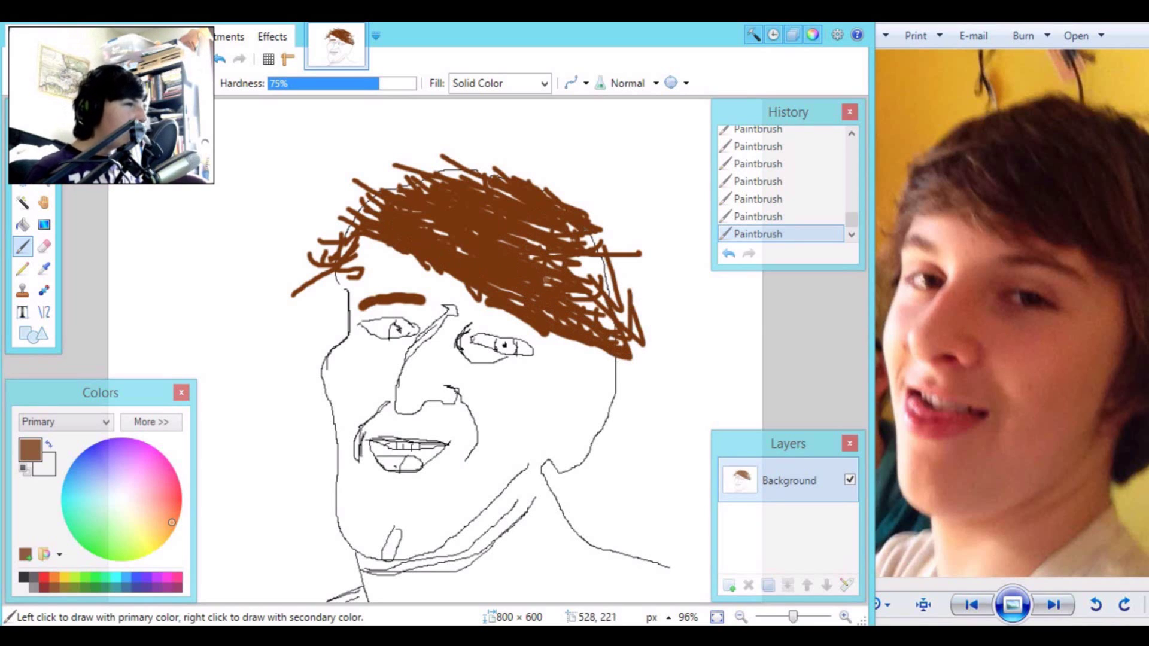
Extend the brown hair down the right side of the head to the nape, adding loose strands over the forehead
mouse_move(540, 280)
mouse_down()
mouse_move(620, 419)
mouse_move(633, 407)
mouse_up()
drag(639, 254, 634, 239)
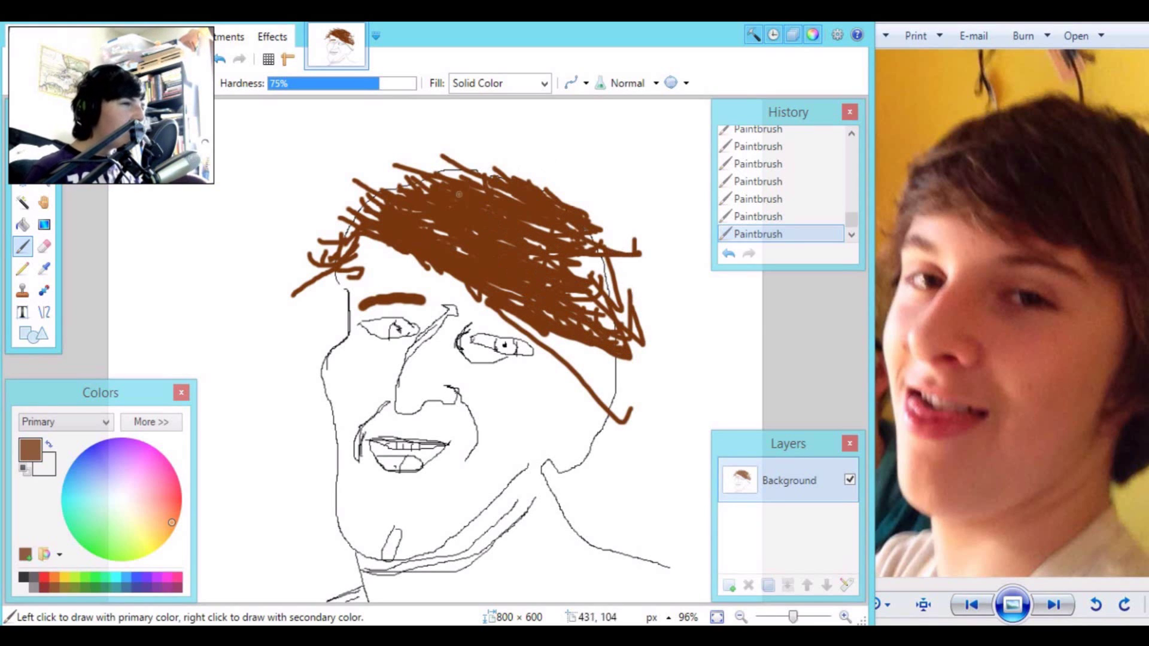
mouse_move(345, 159)
mouse_down()
mouse_move(358, 191)
mouse_move(399, 207)
mouse_move(436, 278)
mouse_move(542, 325)
mouse_move(583, 377)
mouse_move(593, 332)
mouse_move(584, 216)
mouse_move(624, 396)
mouse_up()
mouse_move(655, 340)
mouse_down()
mouse_move(649, 318)
mouse_move(621, 398)
mouse_move(584, 456)
mouse_move(561, 468)
mouse_move(618, 432)
mouse_move(593, 447)
mouse_move(604, 324)
mouse_move(597, 302)
mouse_move(586, 305)
mouse_move(601, 416)
mouse_move(557, 473)
mouse_move(570, 473)
mouse_move(560, 453)
mouse_move(602, 399)
mouse_move(602, 378)
mouse_move(613, 393)
mouse_move(601, 265)
mouse_move(592, 300)
mouse_move(624, 412)
mouse_move(610, 402)
mouse_move(536, 182)
mouse_move(539, 238)
mouse_move(587, 329)
mouse_up()
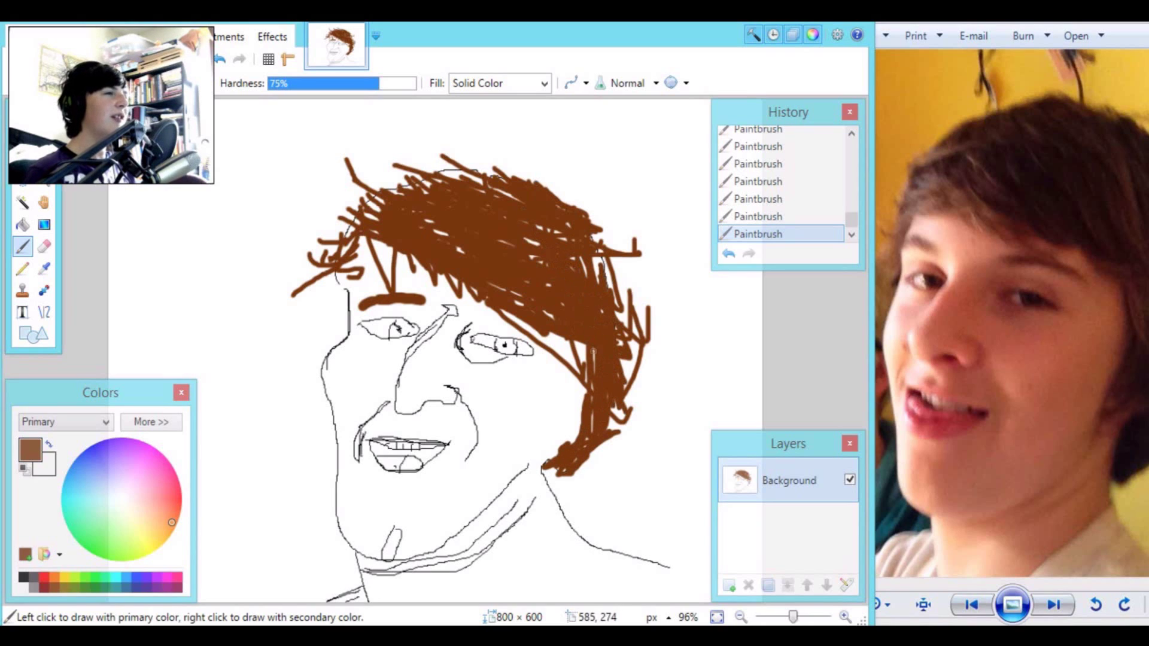
Fill the white gaps in the hair with more brown strokes and add short strands beside the right eye
mouse_move(414, 202)
mouse_down()
mouse_move(353, 219)
mouse_move(376, 209)
mouse_move(374, 239)
mouse_move(340, 218)
mouse_move(403, 202)
mouse_move(357, 199)
mouse_move(390, 189)
mouse_up()
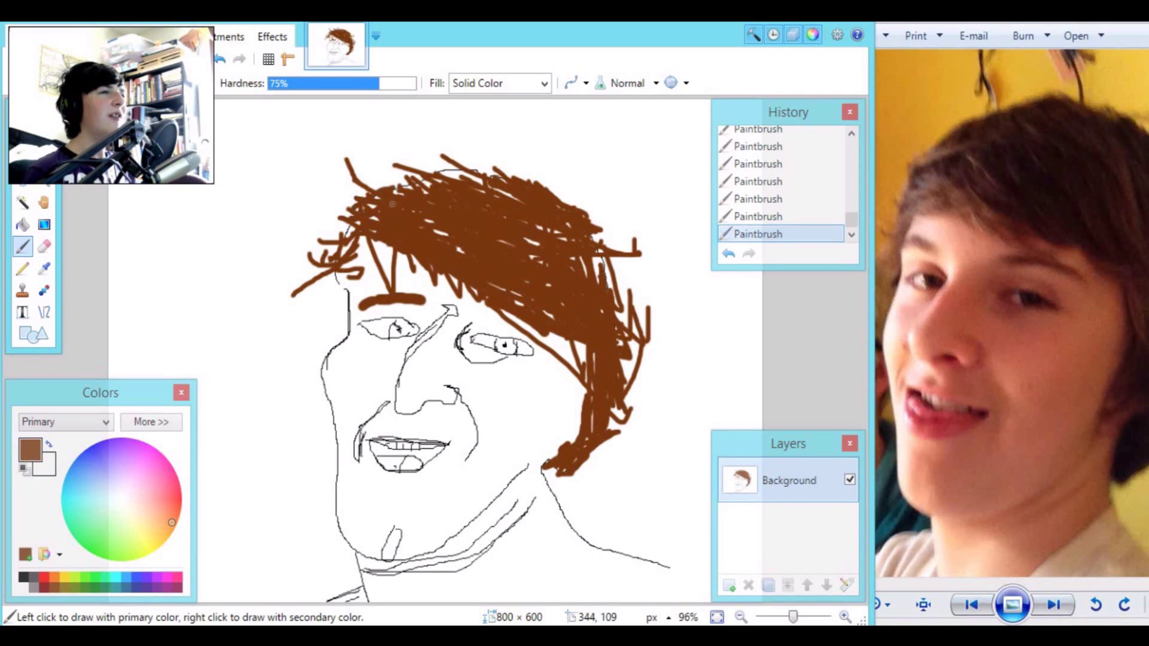
mouse_move(468, 191)
mouse_down()
mouse_move(407, 157)
mouse_move(502, 181)
mouse_move(455, 196)
mouse_move(475, 199)
mouse_move(431, 170)
mouse_move(494, 208)
mouse_move(404, 164)
mouse_move(427, 164)
mouse_move(415, 197)
mouse_move(450, 223)
mouse_move(408, 224)
mouse_move(504, 246)
mouse_move(443, 198)
mouse_move(443, 211)
mouse_move(441, 194)
mouse_move(420, 200)
mouse_move(432, 209)
mouse_move(408, 196)
mouse_move(406, 206)
mouse_move(418, 183)
mouse_move(445, 218)
mouse_move(448, 197)
mouse_move(493, 187)
mouse_move(514, 199)
mouse_move(488, 198)
mouse_move(559, 273)
mouse_move(549, 212)
mouse_move(567, 259)
mouse_move(552, 241)
mouse_move(552, 254)
mouse_move(542, 247)
mouse_move(558, 310)
mouse_move(547, 332)
mouse_move(406, 181)
mouse_move(396, 223)
mouse_move(406, 250)
mouse_move(376, 239)
mouse_move(404, 301)
mouse_move(378, 241)
mouse_move(400, 261)
mouse_move(387, 242)
mouse_move(406, 245)
mouse_move(439, 295)
mouse_move(466, 276)
mouse_move(576, 357)
mouse_move(497, 299)
mouse_move(387, 264)
mouse_move(373, 238)
mouse_move(394, 274)
mouse_move(333, 231)
mouse_move(377, 252)
mouse_move(366, 256)
mouse_move(359, 233)
mouse_move(356, 259)
mouse_up()
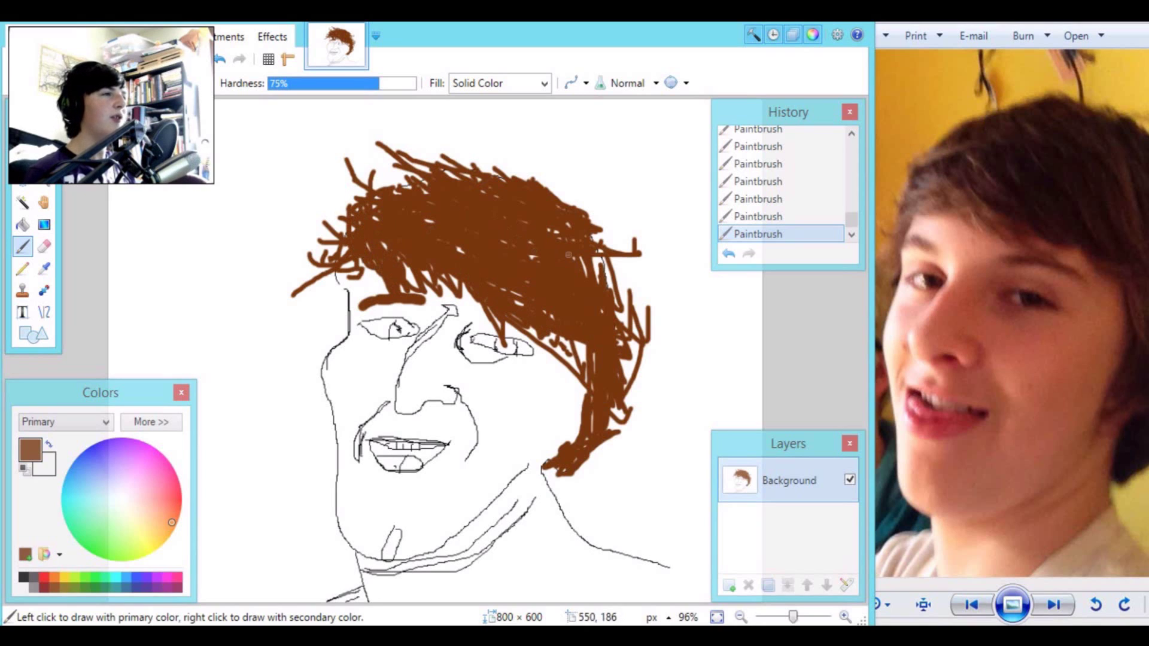
mouse_move(568, 254)
mouse_down()
mouse_move(601, 266)
mouse_move(594, 255)
mouse_move(601, 273)
mouse_move(577, 257)
mouse_up()
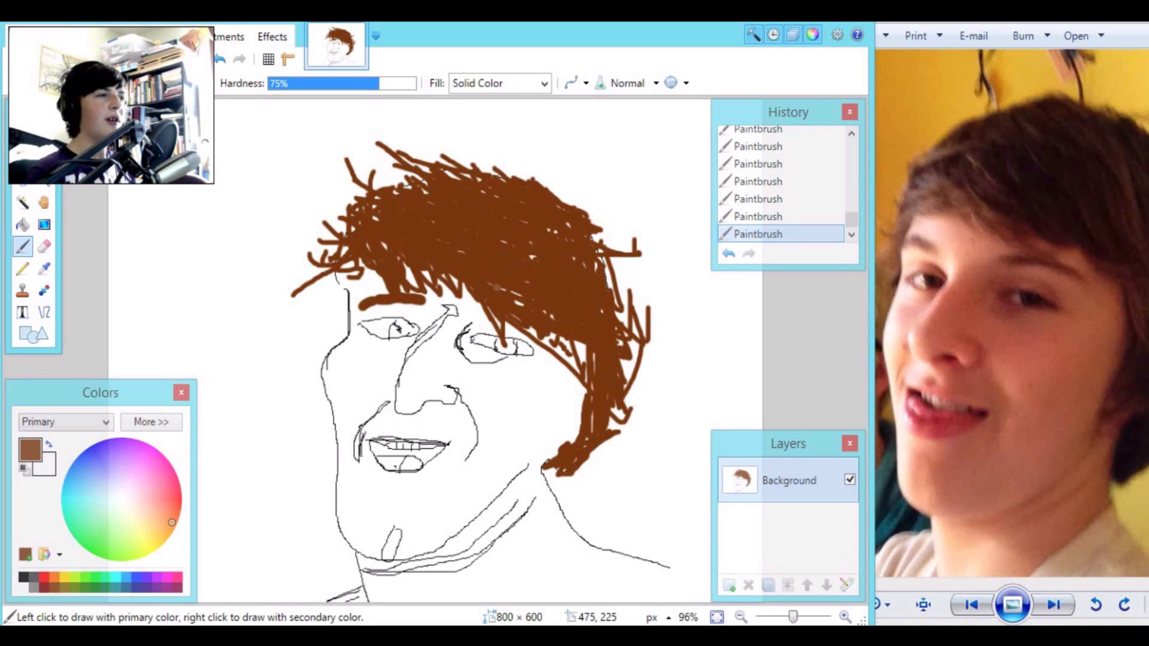
mouse_move(531, 334)
mouse_down()
mouse_move(555, 373)
mouse_move(538, 339)
mouse_up()
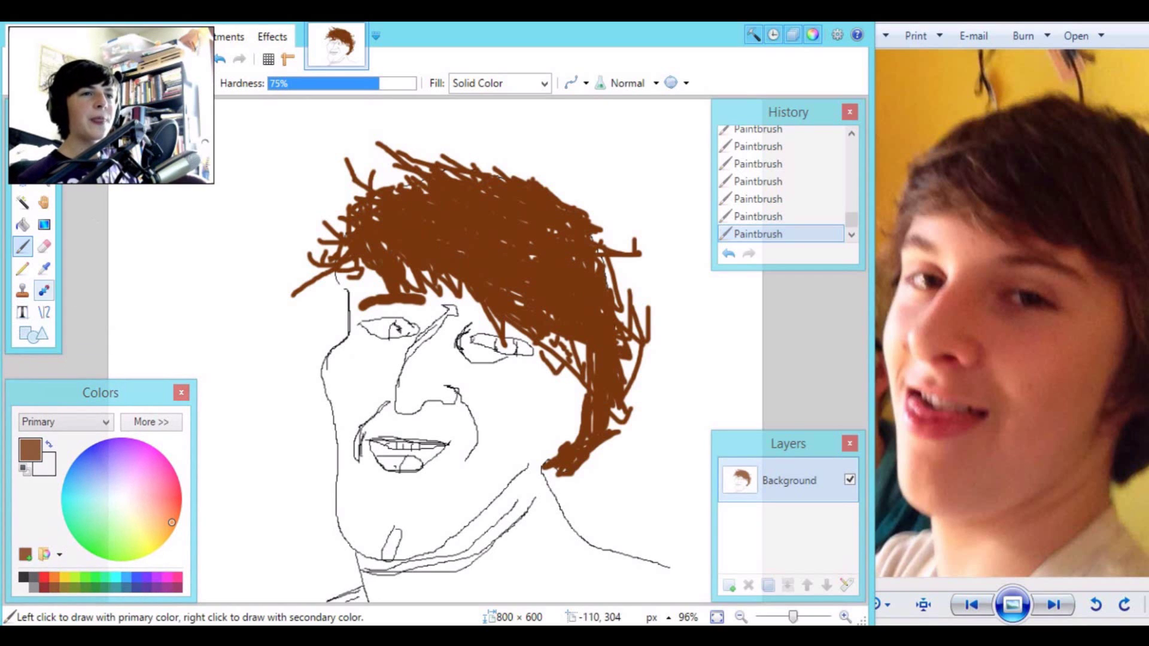
Fill the lips and tongue with red using the Paint Bucket, undoing the fill that spills across the canvas
click(32, 334)
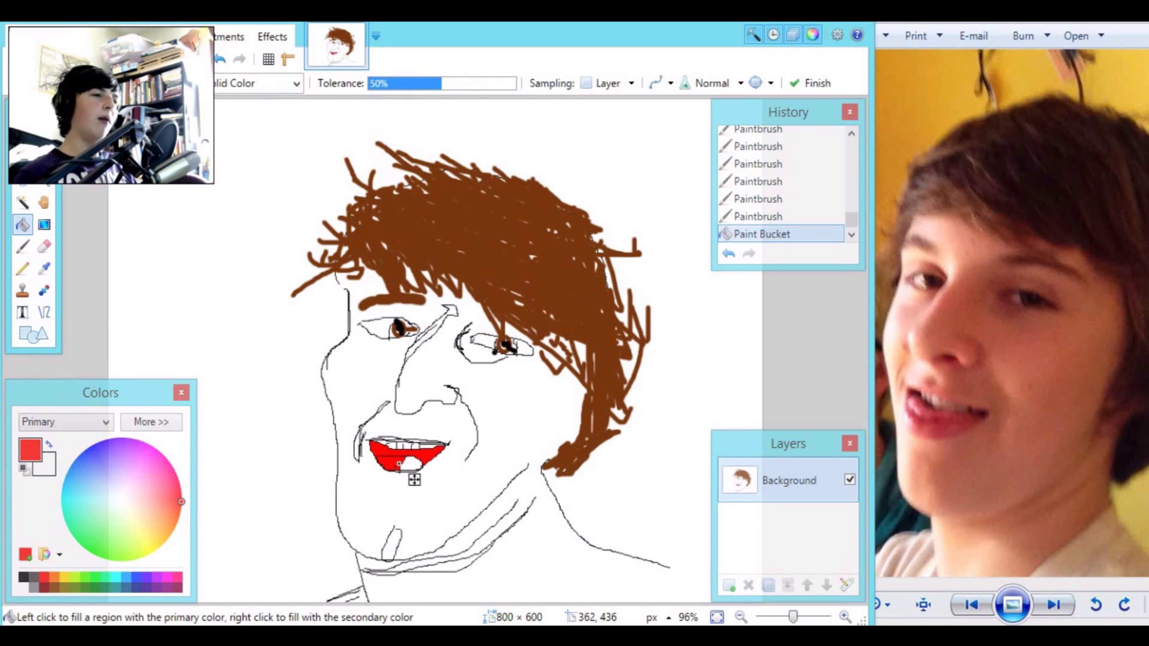
click(411, 465)
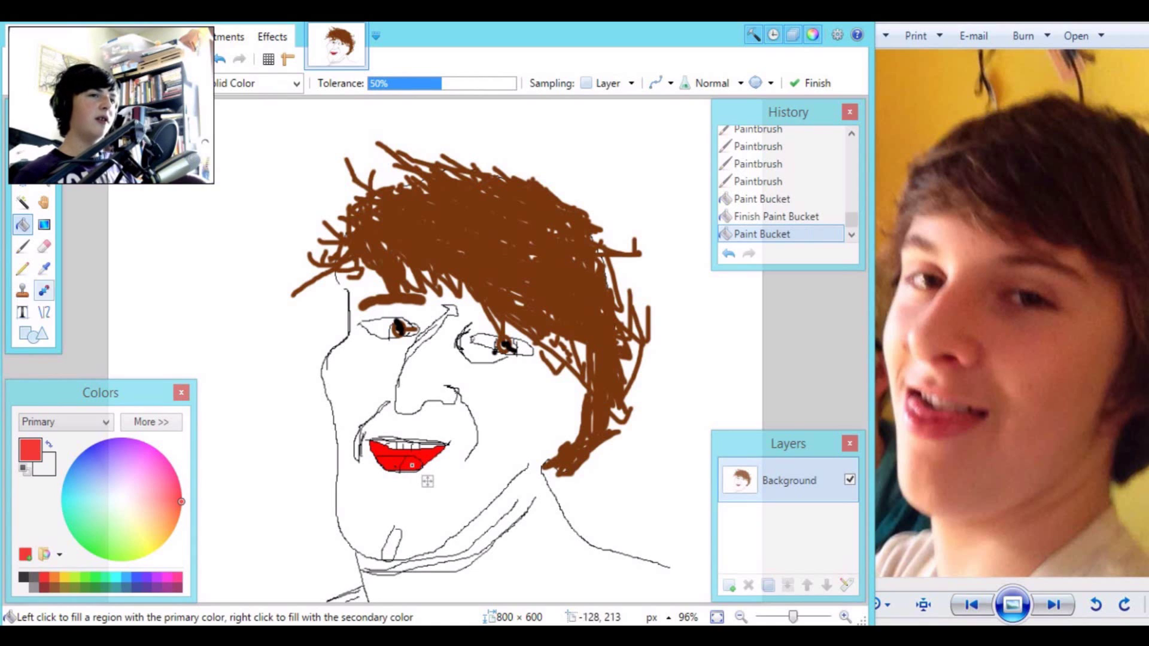
click(395, 453)
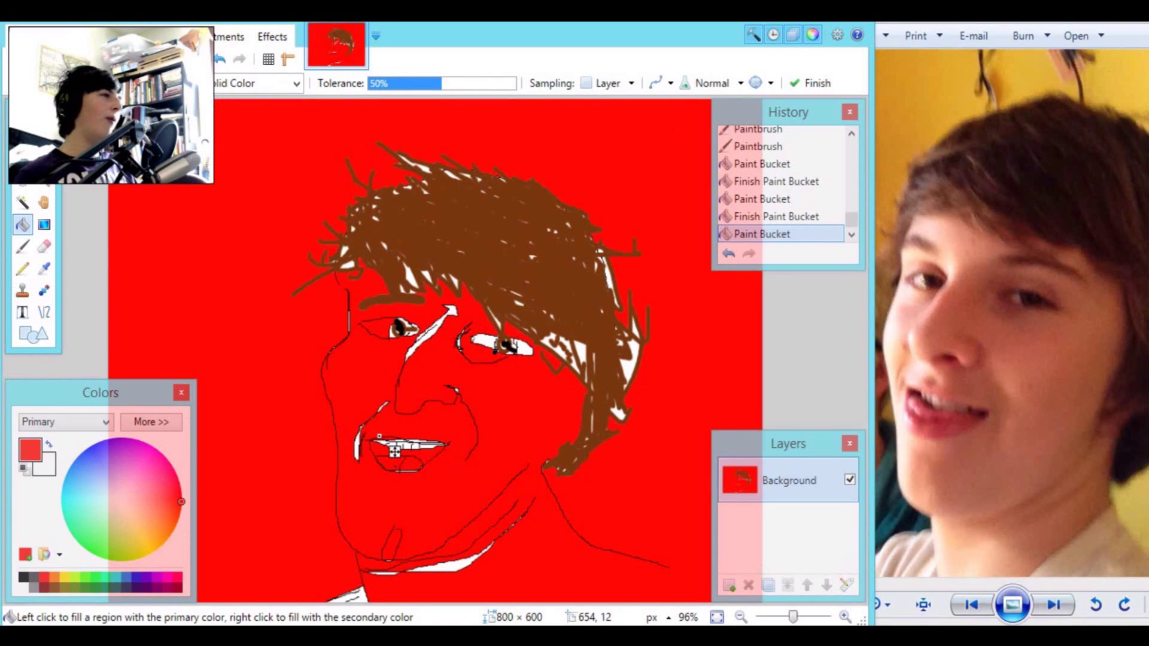
click(776, 216)
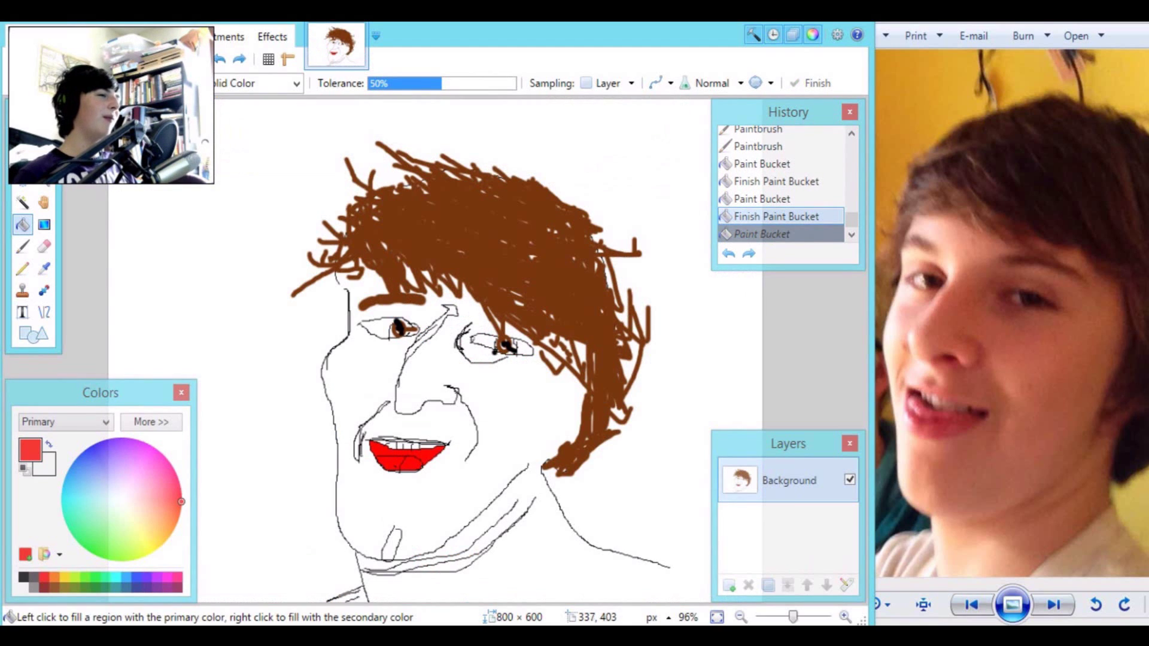
click(400, 456)
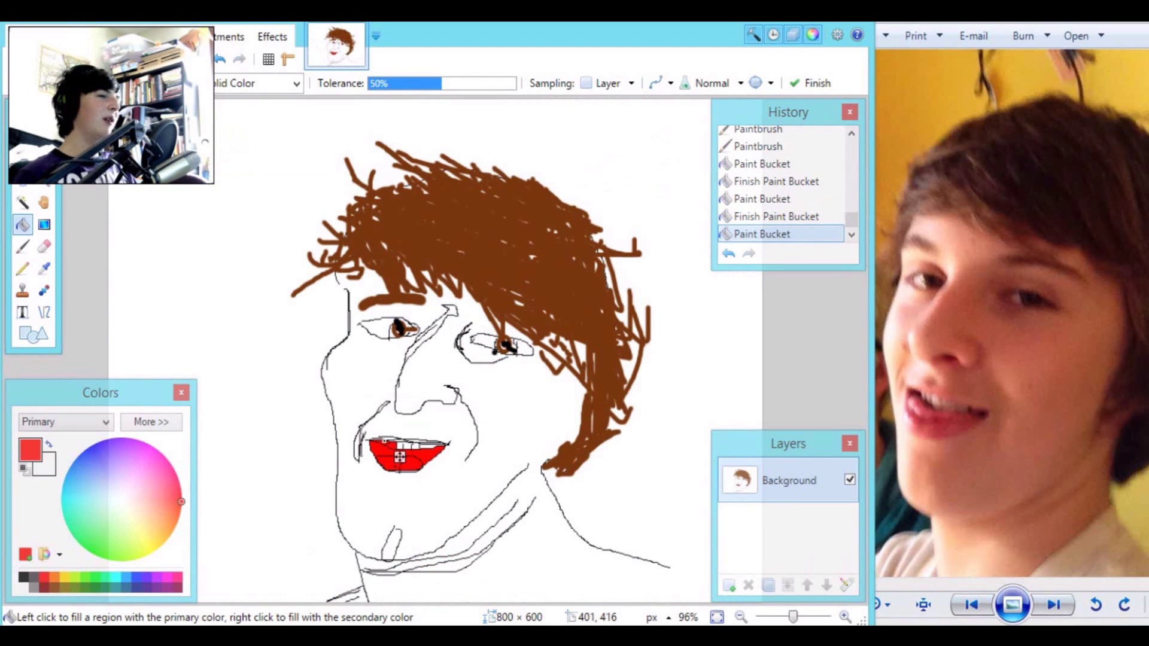
click(401, 456)
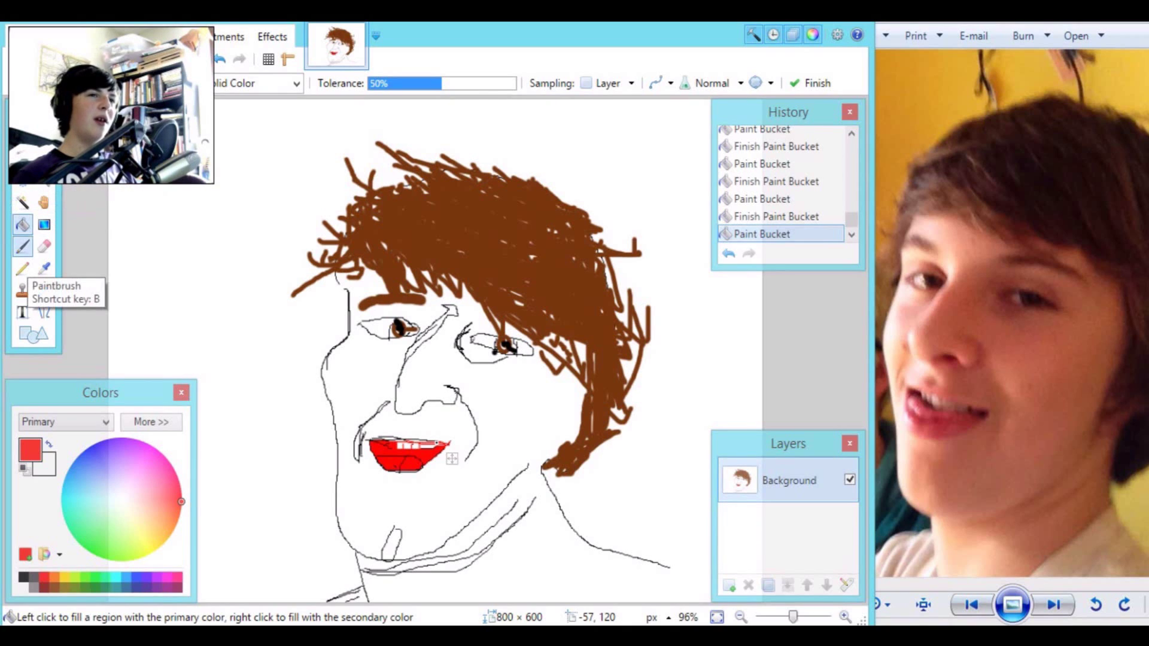
Paint red brush lines along the jaw and neck below the chin
click(23, 247)
mouse_move(536, 504)
mouse_down()
mouse_move(489, 560)
mouse_move(396, 598)
mouse_up()
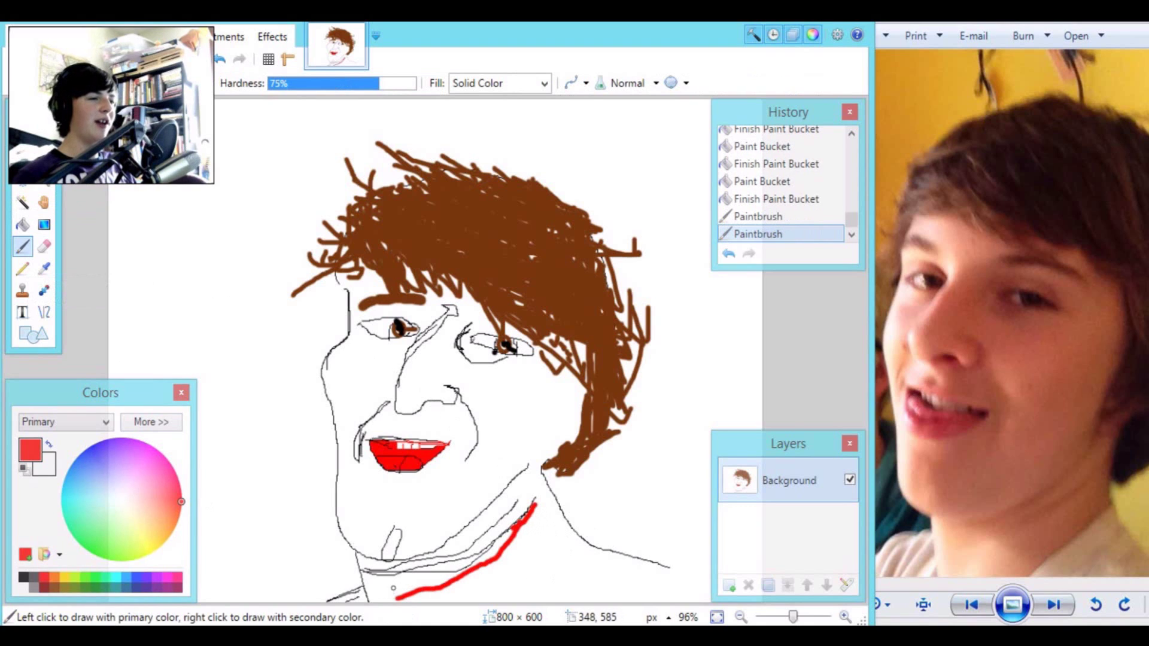
drag(510, 509, 432, 585)
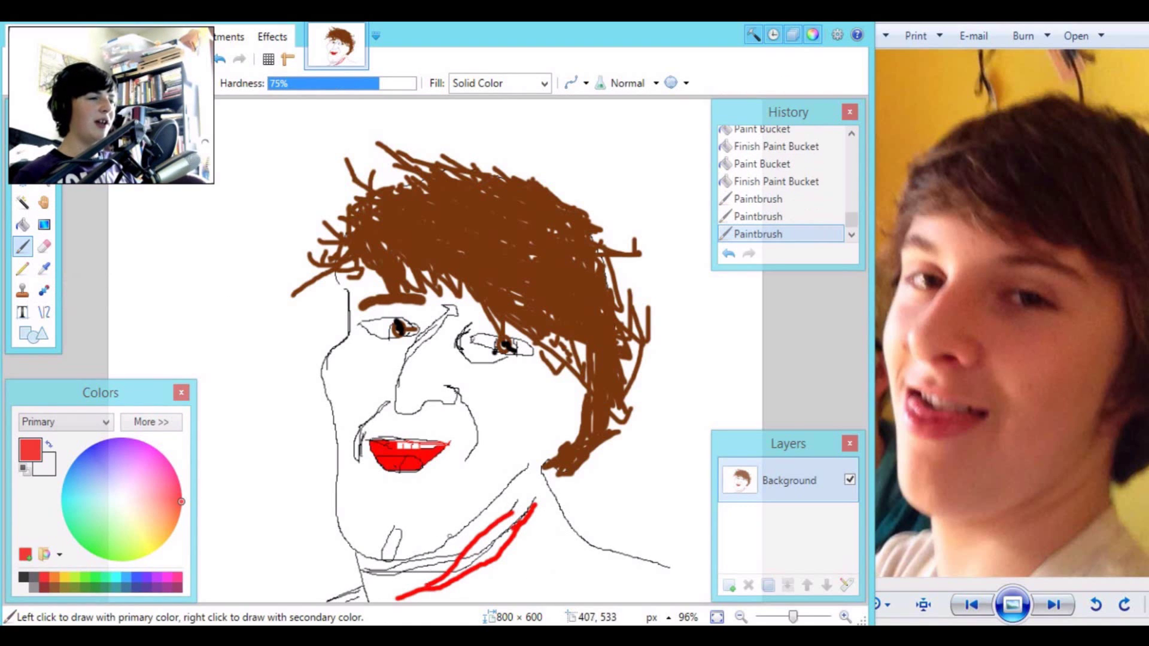
drag(492, 508, 446, 547)
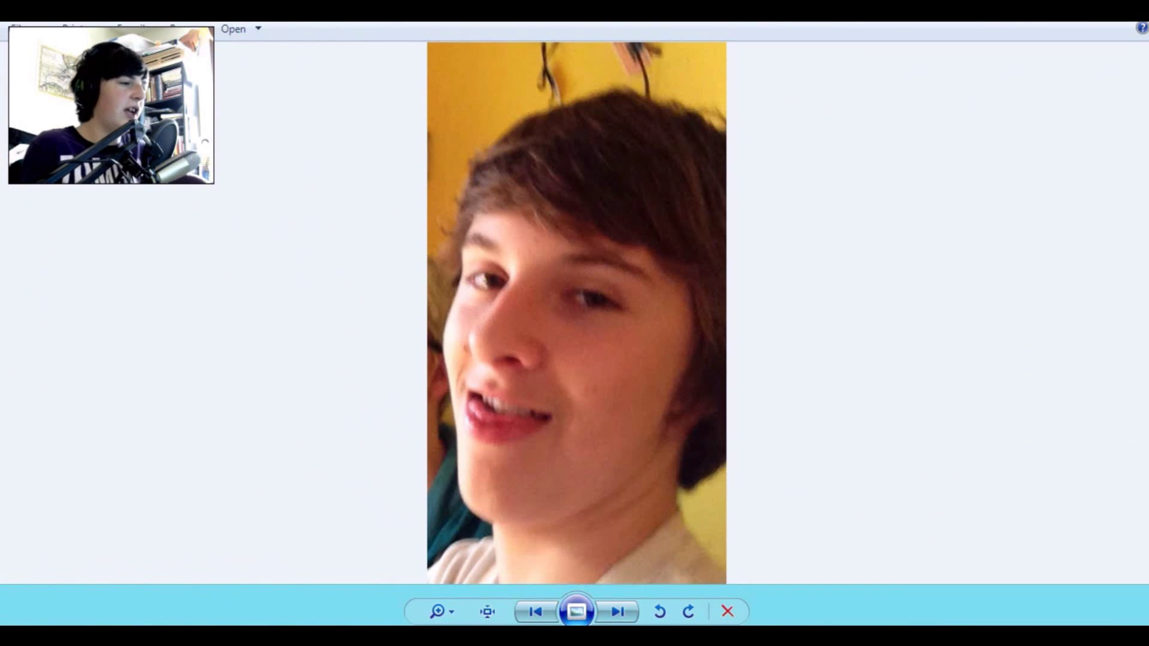
mouse_move(594, 636)
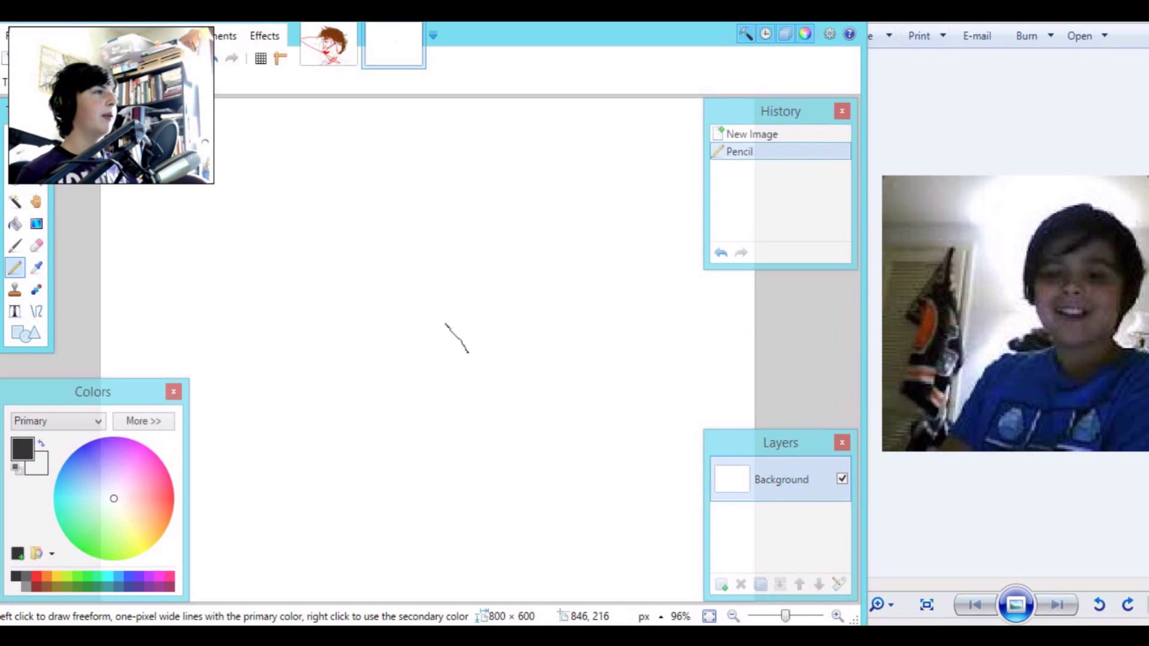
key(ctrl+z)
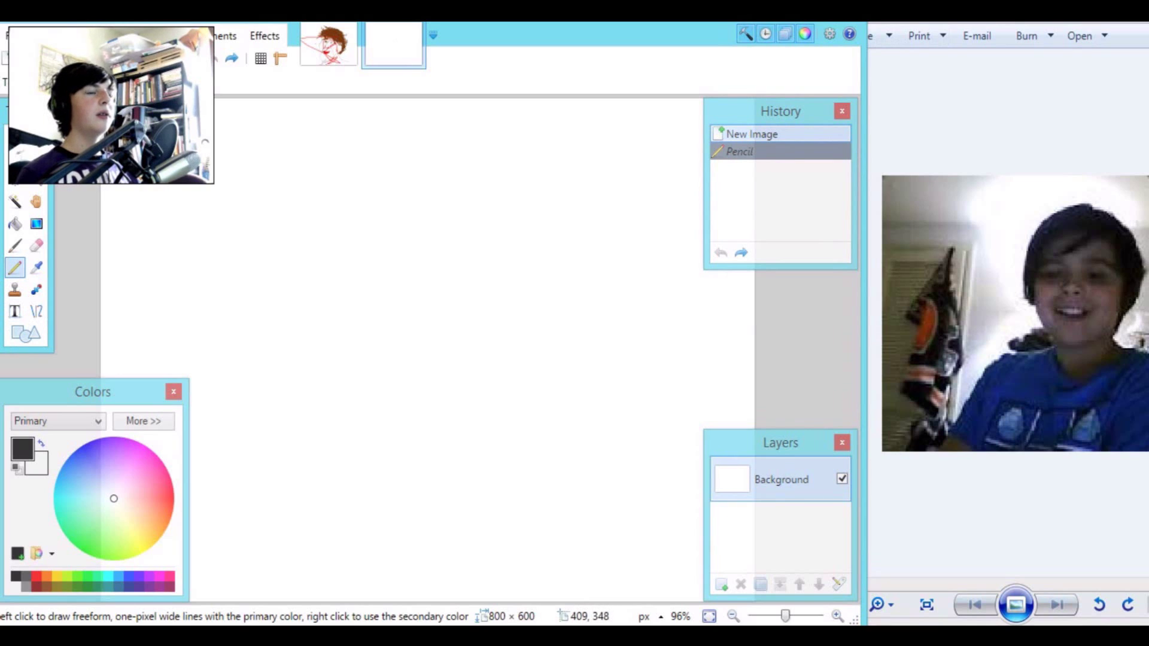
drag(446, 394, 421, 372)
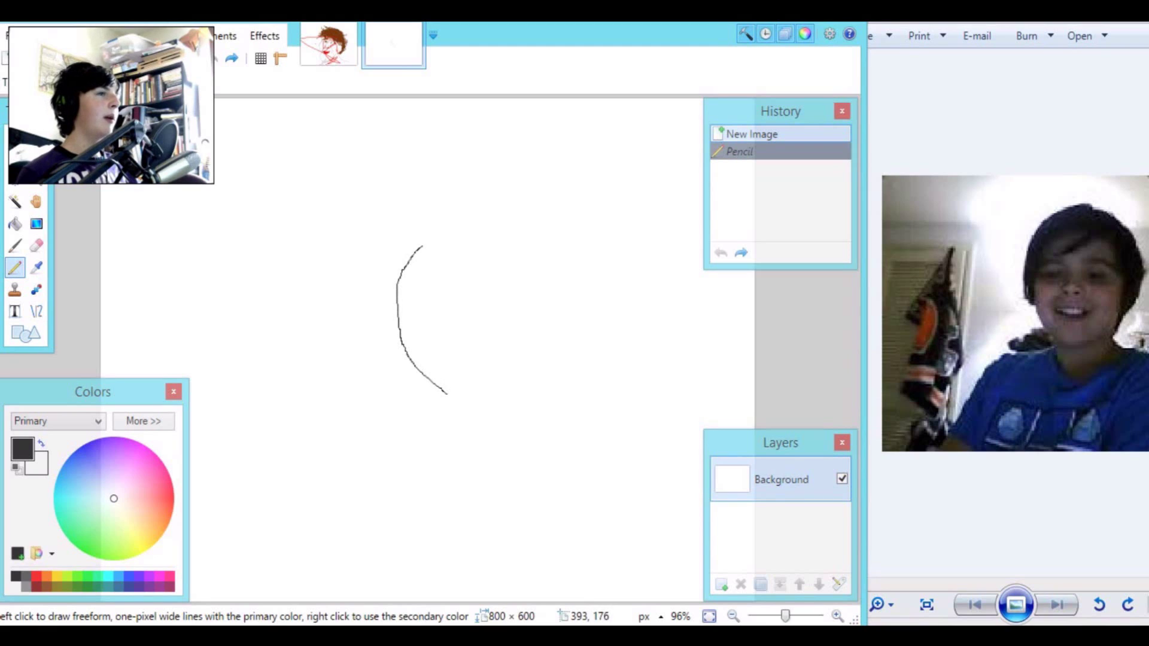
drag(484, 219, 529, 223)
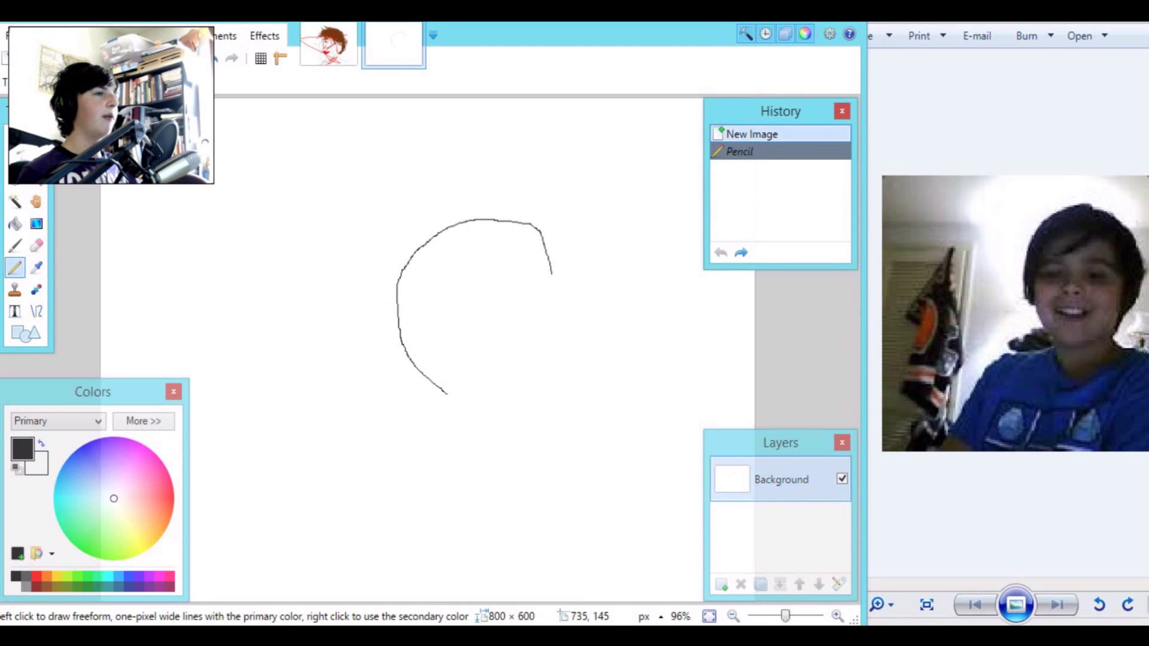
Draw a large rounded head outline in pencil with a neck and shoulders on the new 800 × 600 canvas
mouse_move(423, 435)
mouse_down()
mouse_move(365, 397)
mouse_move(317, 258)
mouse_move(395, 165)
mouse_move(463, 154)
mouse_move(580, 166)
mouse_move(659, 289)
mouse_up()
drag(659, 329, 675, 491)
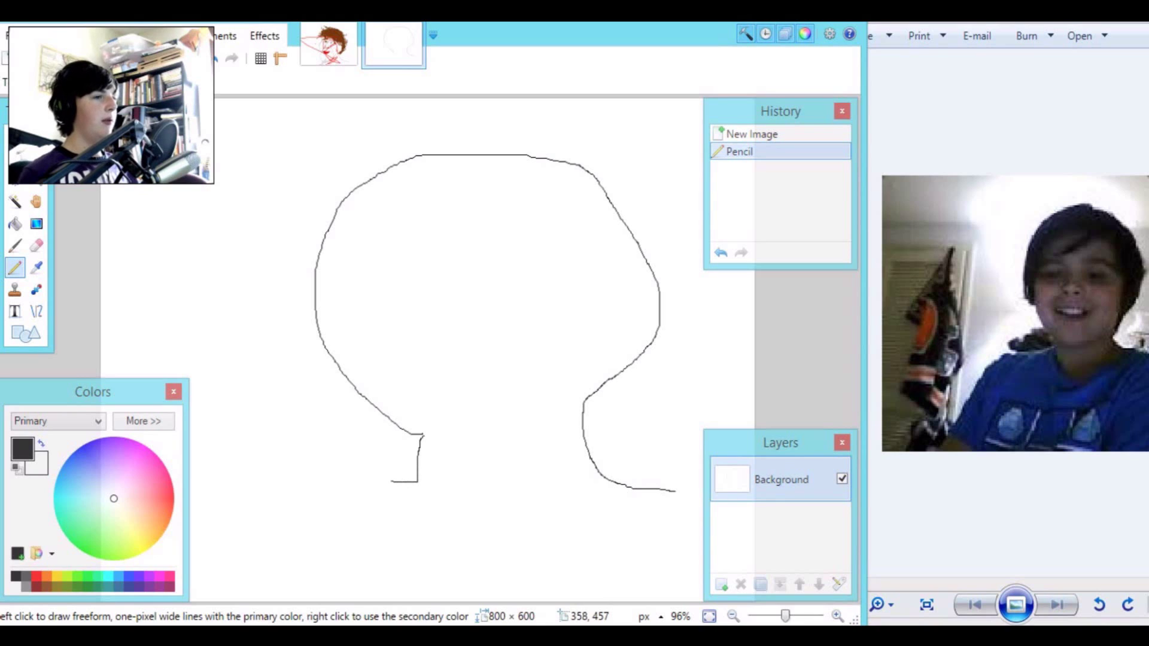
mouse_move(392, 481)
mouse_down()
mouse_move(306, 477)
mouse_move(233, 492)
mouse_move(189, 562)
mouse_up()
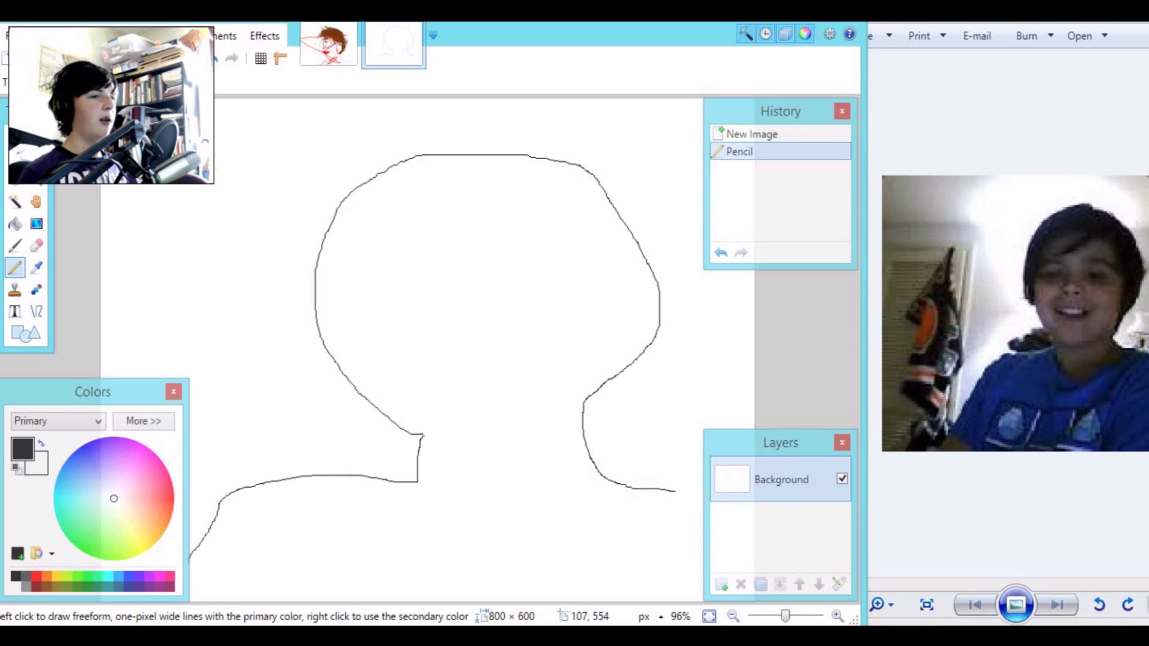
drag(117, 585, 114, 586)
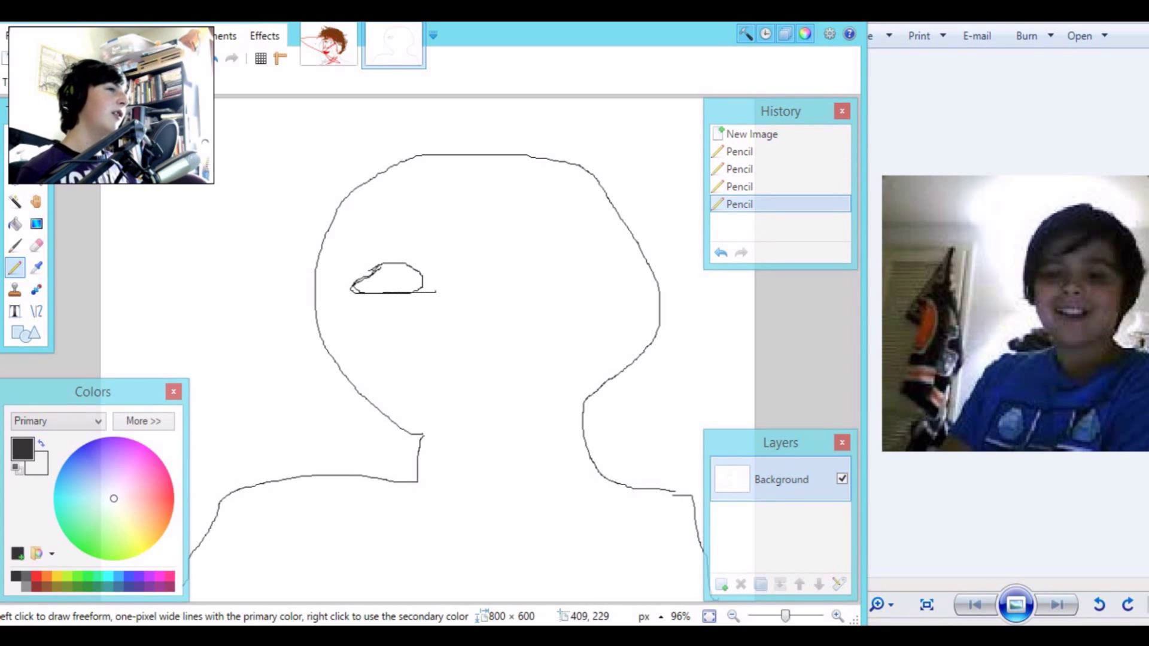
Try adding an upper lid line to the left eye, and undo the eye outline back to its first curved line
drag(436, 292, 363, 254)
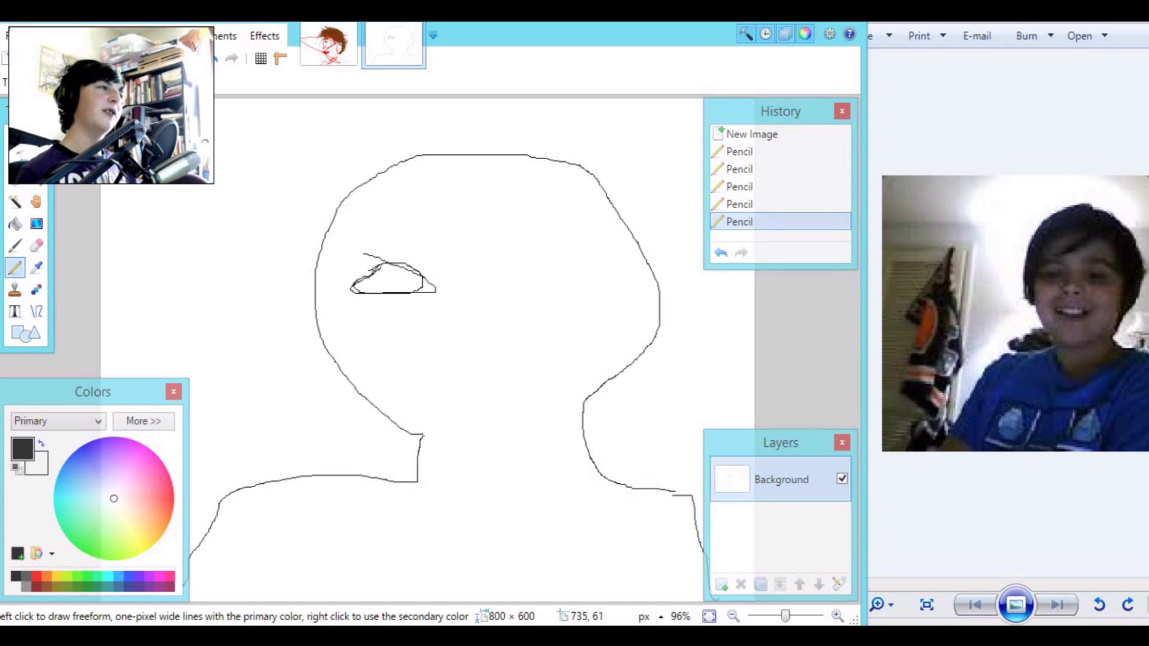
click(778, 186)
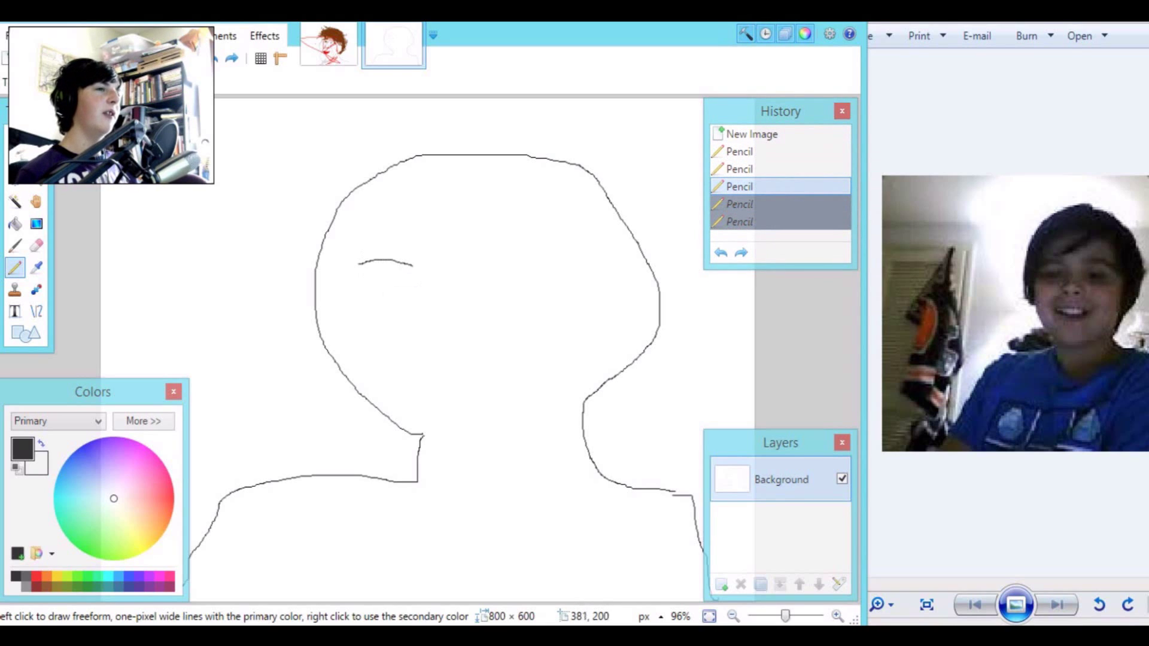
Close the left eye's almond outline in pencil and paint thick black eyebrows above both eye positions
drag(370, 273, 359, 263)
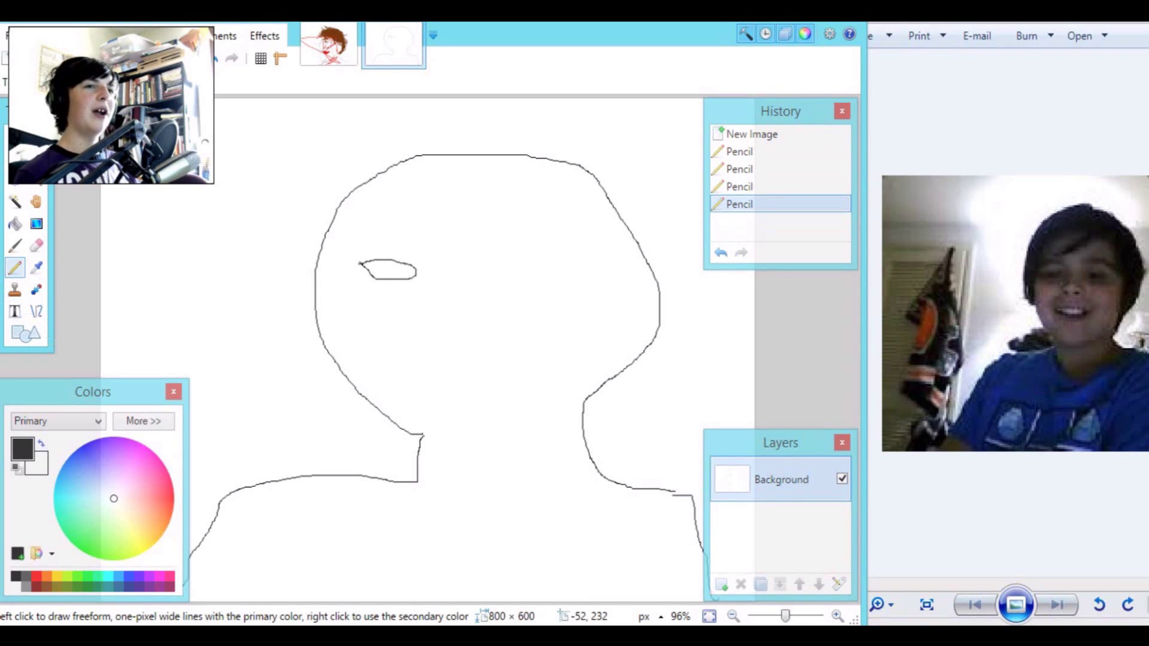
click(15, 246)
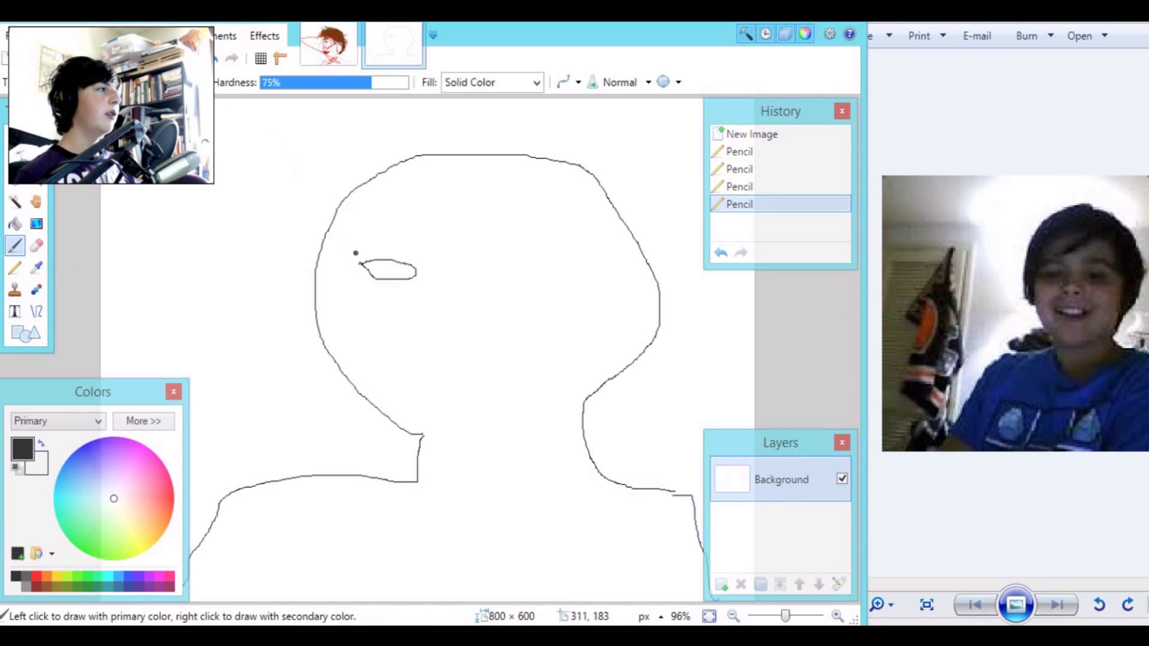
mouse_move(356, 253)
mouse_down()
mouse_move(393, 243)
mouse_move(431, 259)
mouse_up()
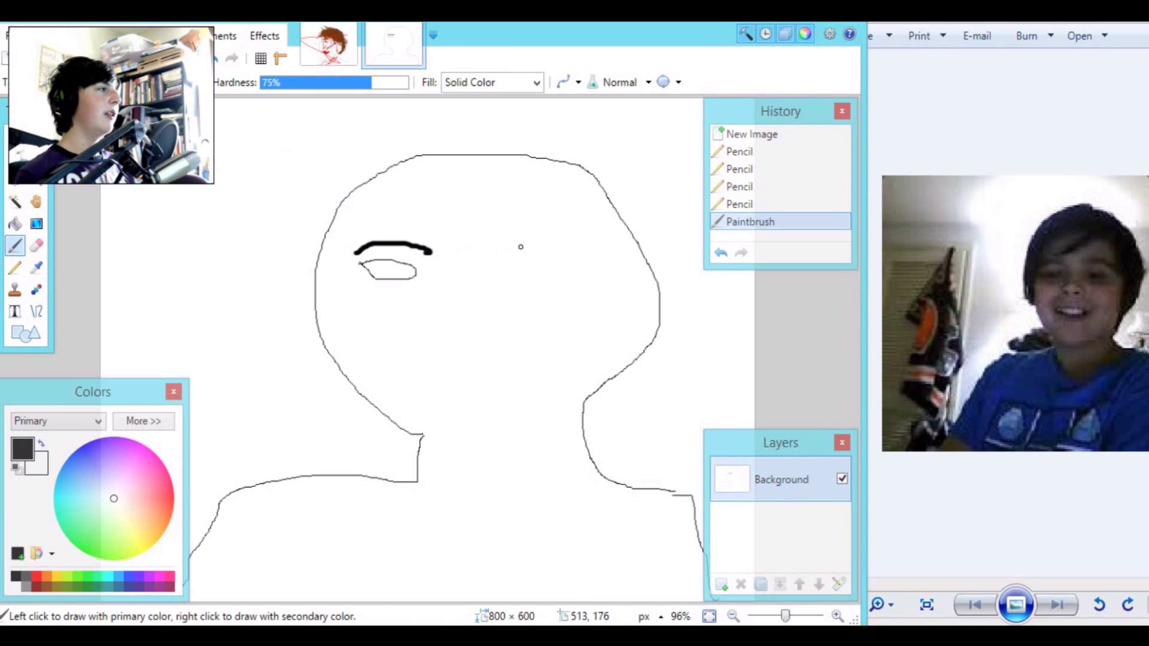
mouse_move(539, 258)
mouse_down()
mouse_move(566, 237)
mouse_move(624, 260)
mouse_up()
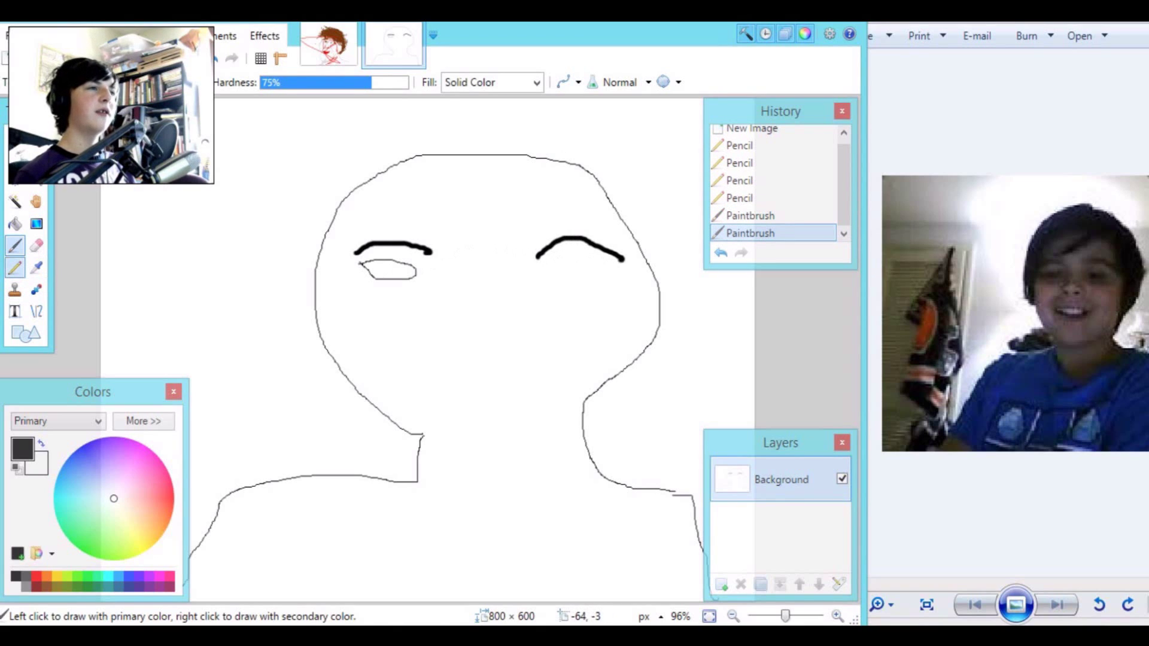
Outline the right eye in pencil below its eyebrow and add short lash lines to the eyes
click(15, 267)
mouse_move(544, 271)
mouse_down()
mouse_move(614, 282)
mouse_move(541, 273)
mouse_up()
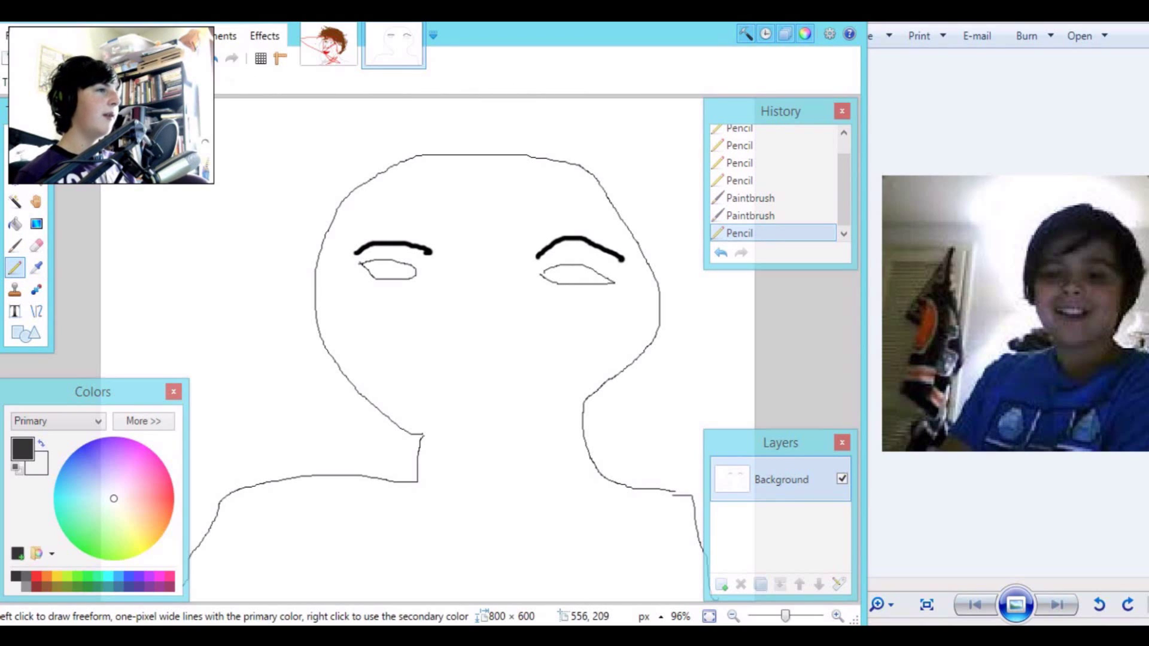
click(560, 270)
click(562, 270)
click(566, 266)
drag(567, 267, 585, 275)
click(584, 267)
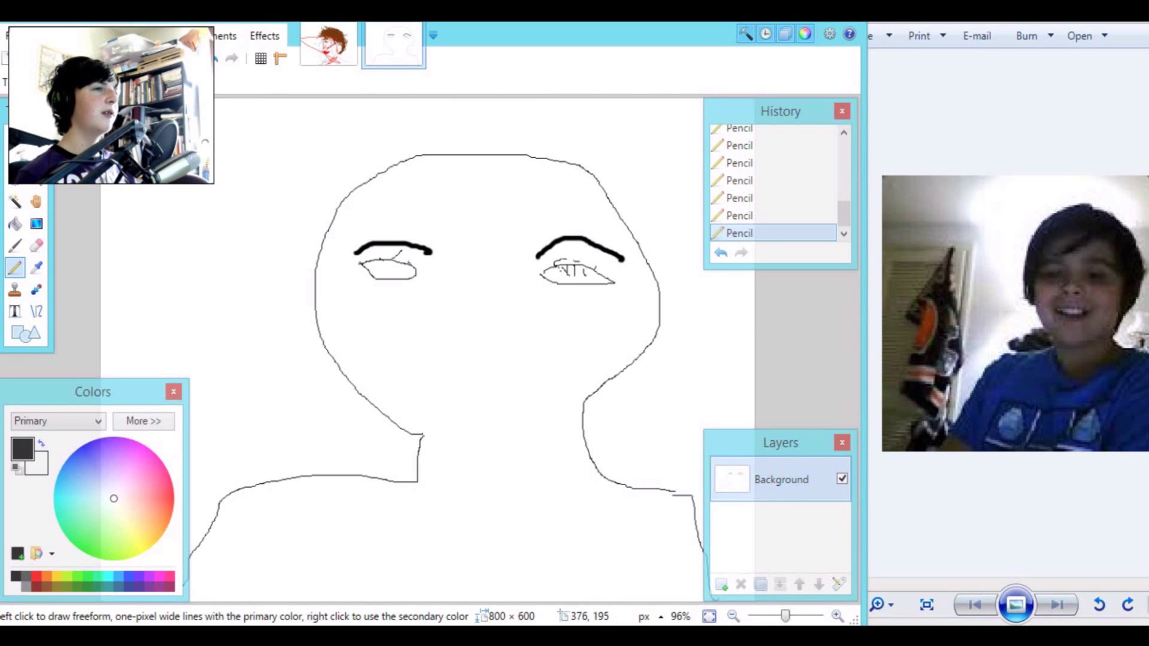
Paint black fringe strokes with the Paintbrush, sweeping from the upper forehead down to the left eyebrow
key(b)
mouse_move(525, 180)
mouse_down()
mouse_move(458, 233)
mouse_move(460, 223)
mouse_up()
mouse_move(518, 198)
mouse_down()
mouse_move(456, 250)
mouse_move(459, 235)
mouse_move(451, 247)
mouse_move(525, 203)
mouse_move(415, 235)
mouse_up()
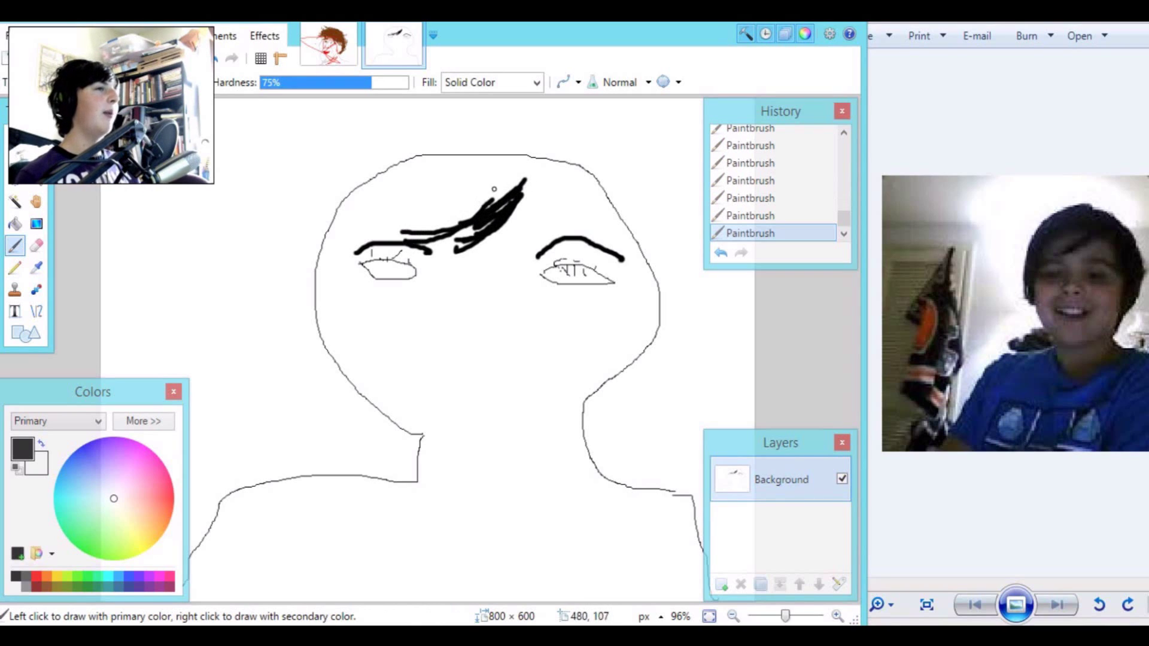
mouse_move(519, 180)
mouse_down()
mouse_move(434, 246)
mouse_move(419, 245)
mouse_up()
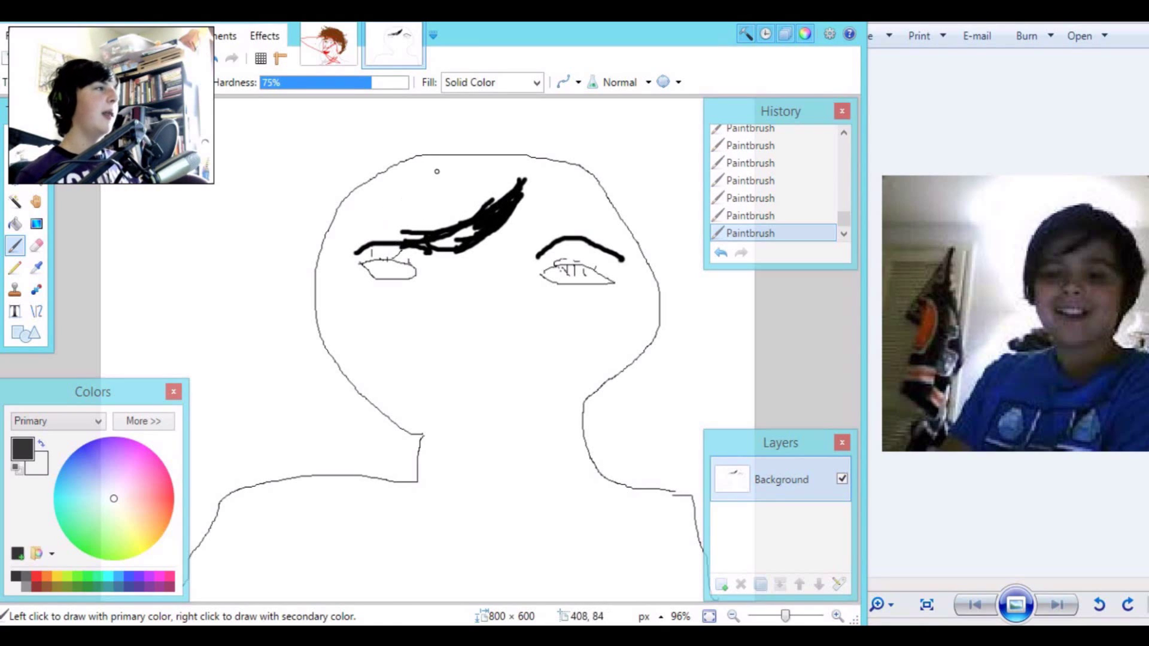
Paint overlapping black hair strokes from the upper left of the head down past the left temple
mouse_move(434, 192)
mouse_down()
mouse_move(401, 231)
mouse_move(345, 223)
mouse_move(455, 159)
mouse_up()
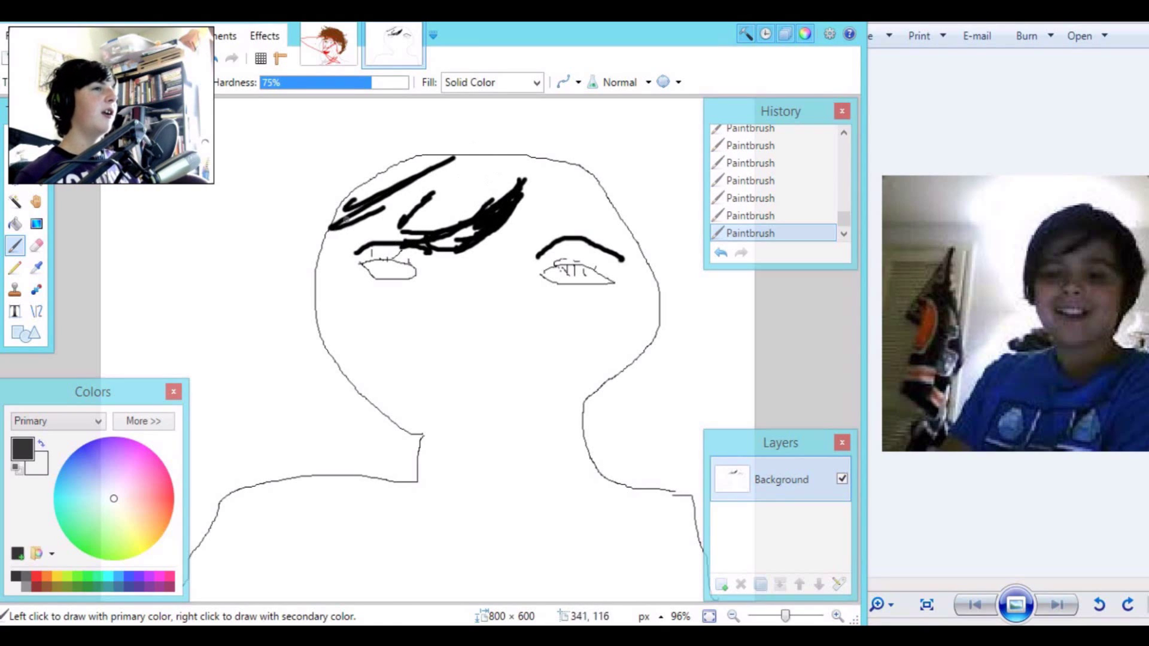
mouse_move(379, 195)
mouse_down()
mouse_move(352, 169)
mouse_move(409, 161)
mouse_move(384, 180)
mouse_move(406, 153)
mouse_move(311, 251)
mouse_move(310, 326)
mouse_move(353, 254)
mouse_move(362, 205)
mouse_move(302, 278)
mouse_up()
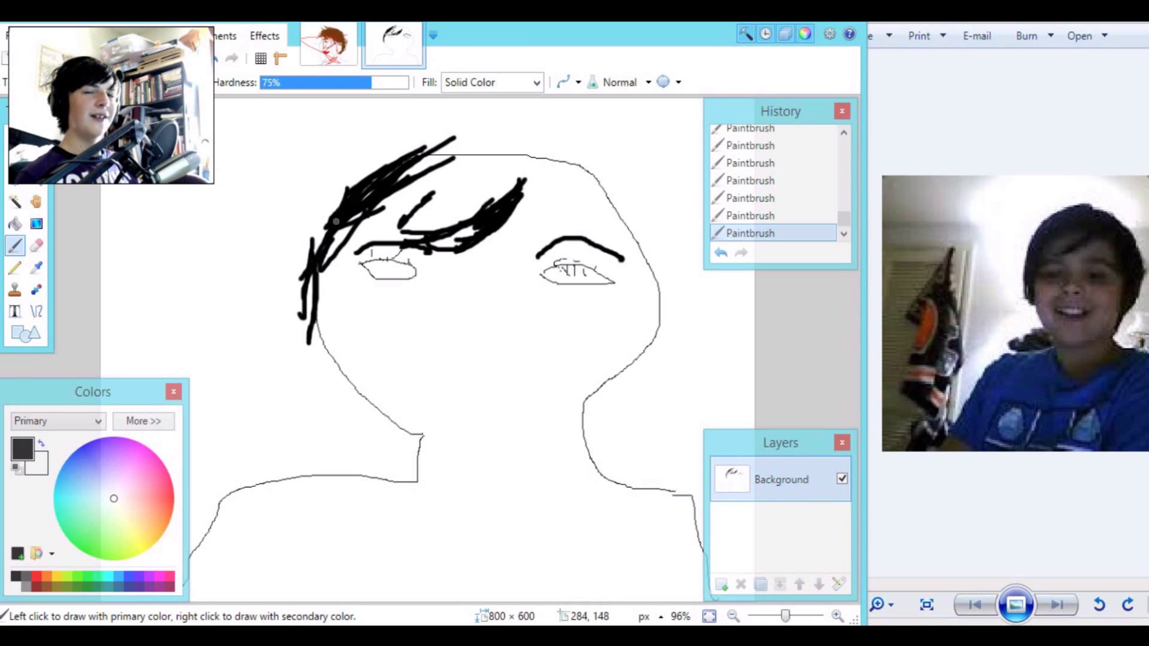
drag(336, 222, 289, 275)
mouse_move(344, 185)
mouse_down()
mouse_move(294, 284)
mouse_move(293, 307)
mouse_move(319, 255)
mouse_move(309, 293)
mouse_move(400, 167)
mouse_move(268, 284)
mouse_move(274, 330)
mouse_up()
drag(307, 267, 288, 335)
Extend the black hair over the crown and down the right side, and thicken it into the fringe
drag(359, 191, 580, 400)
mouse_move(592, 199)
mouse_down()
mouse_move(573, 180)
mouse_move(480, 159)
mouse_move(576, 186)
mouse_move(642, 265)
mouse_move(617, 261)
mouse_move(633, 258)
mouse_move(644, 280)
mouse_move(632, 337)
mouse_move(660, 303)
mouse_move(616, 369)
mouse_move(649, 295)
mouse_move(622, 233)
mouse_move(566, 188)
mouse_move(592, 174)
mouse_move(447, 167)
mouse_move(474, 151)
mouse_move(489, 165)
mouse_move(416, 158)
mouse_move(394, 184)
mouse_up()
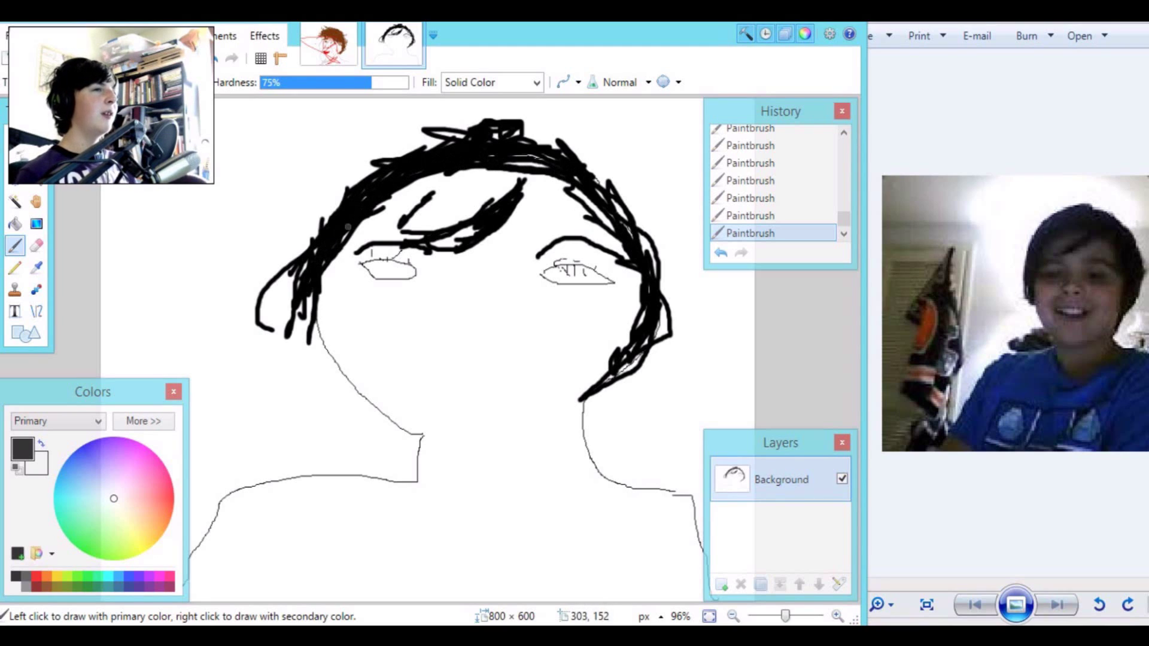
mouse_move(356, 191)
mouse_down()
mouse_move(491, 129)
mouse_move(501, 141)
mouse_move(490, 163)
mouse_move(530, 158)
mouse_up()
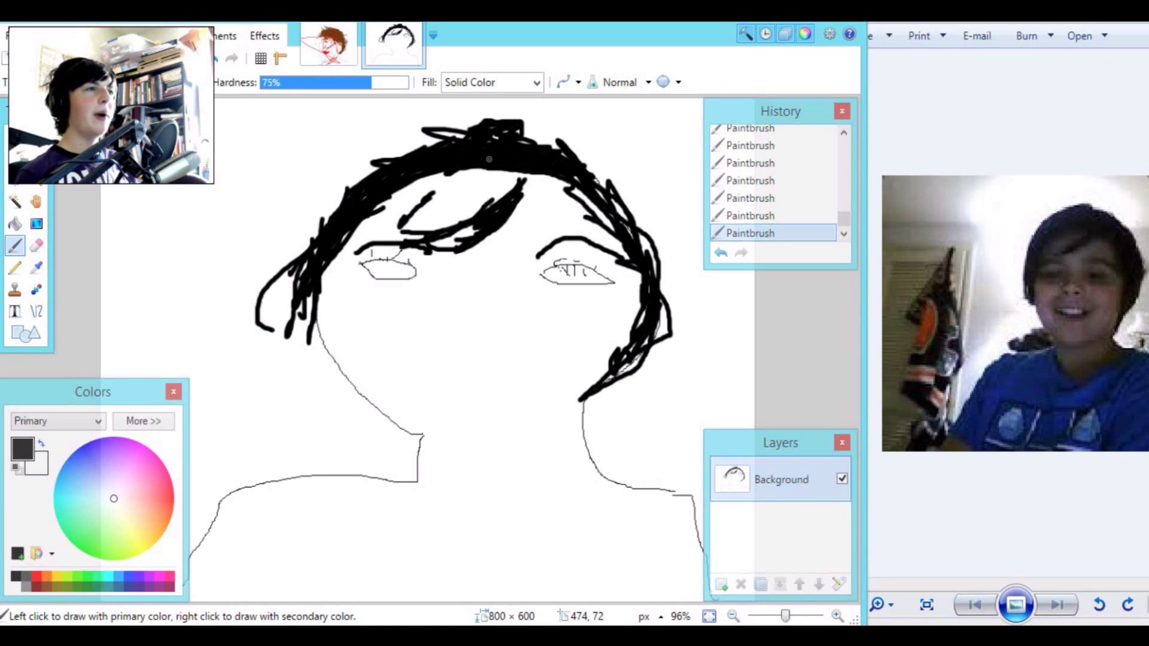
mouse_move(390, 194)
mouse_down()
mouse_move(534, 186)
mouse_move(390, 194)
mouse_move(485, 173)
mouse_move(432, 173)
mouse_move(386, 196)
mouse_move(341, 238)
mouse_move(330, 287)
mouse_move(318, 281)
mouse_move(326, 296)
mouse_move(337, 282)
mouse_move(343, 313)
mouse_move(304, 316)
mouse_move(304, 328)
mouse_move(324, 296)
mouse_move(343, 205)
mouse_move(582, 185)
mouse_move(518, 184)
mouse_move(487, 201)
mouse_move(508, 214)
mouse_up()
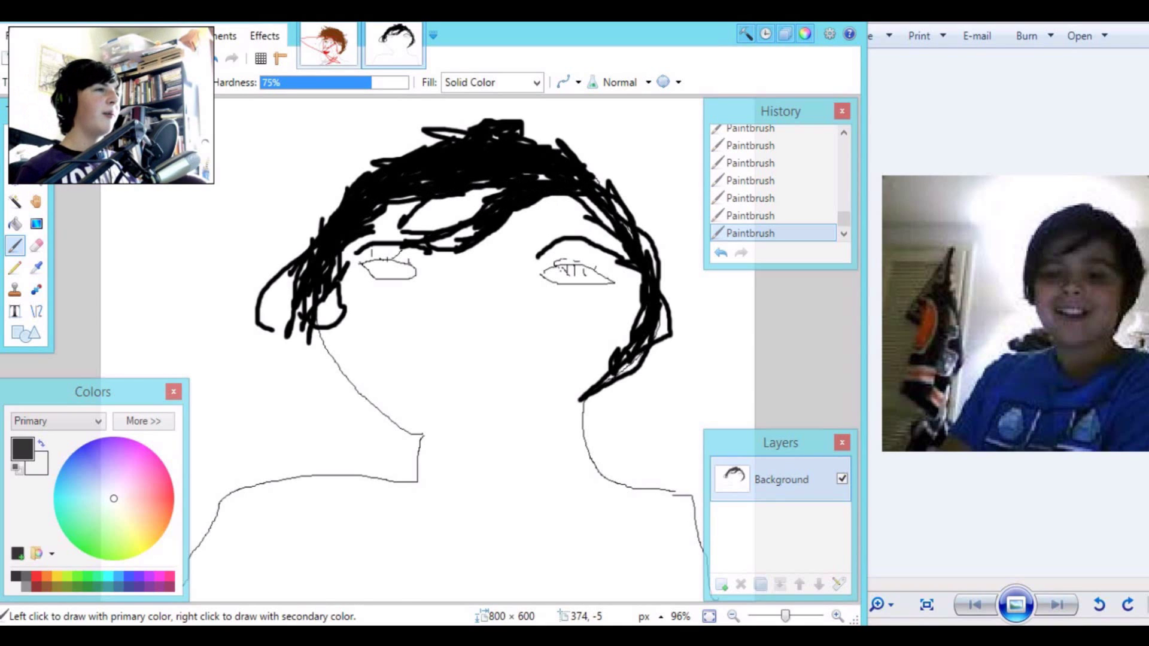
Draw the nose with nostrils, a toothy smile and the chin lines in pencil on the boy's portrait
key(ctrl+shift+Tab)
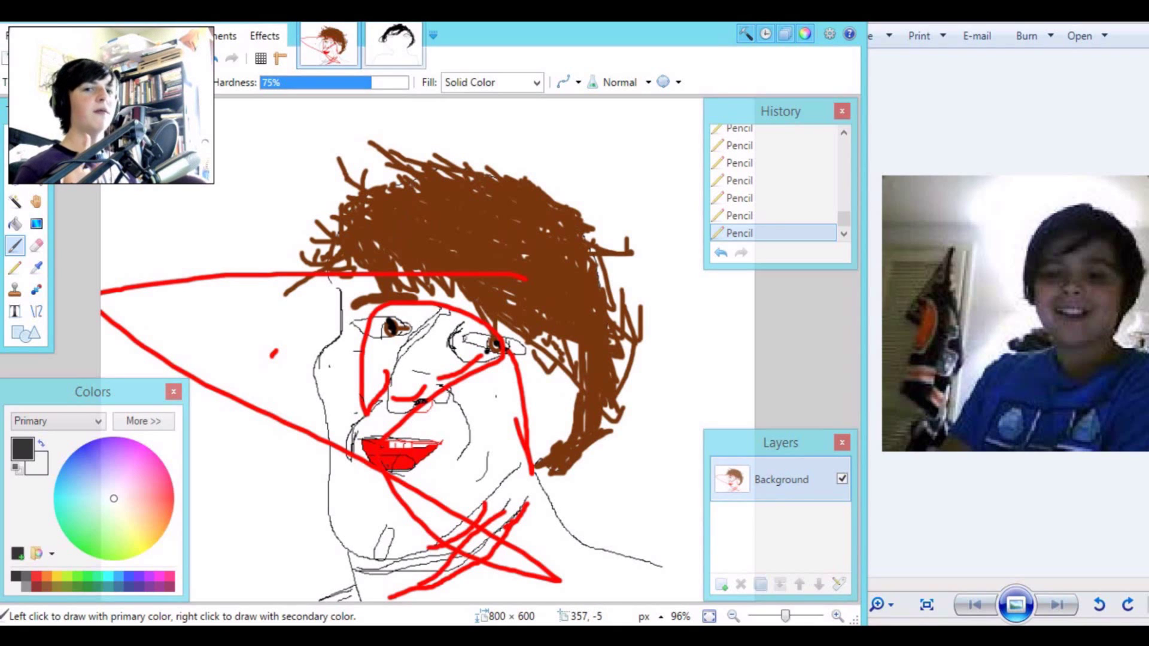
click(393, 43)
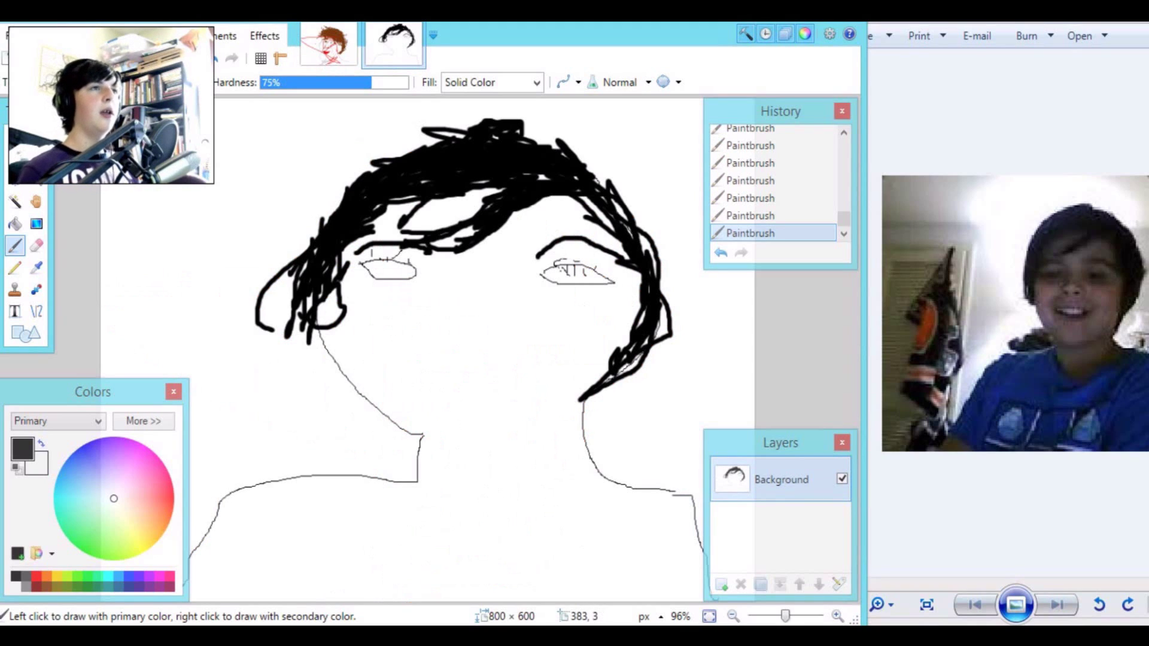
key(p)
mouse_move(449, 269)
mouse_down()
mouse_move(478, 300)
mouse_move(483, 273)
mouse_up()
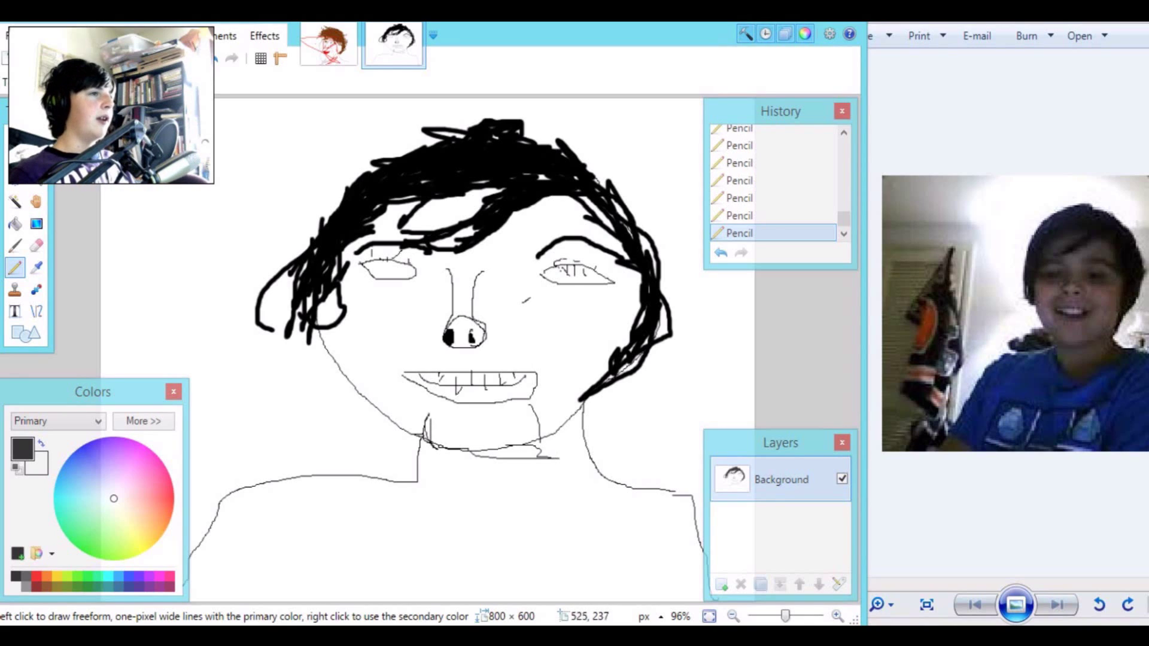
Draw pencil crease lines under both eyes, undoing and redrawing the first line under the right eye
drag(526, 299, 568, 289)
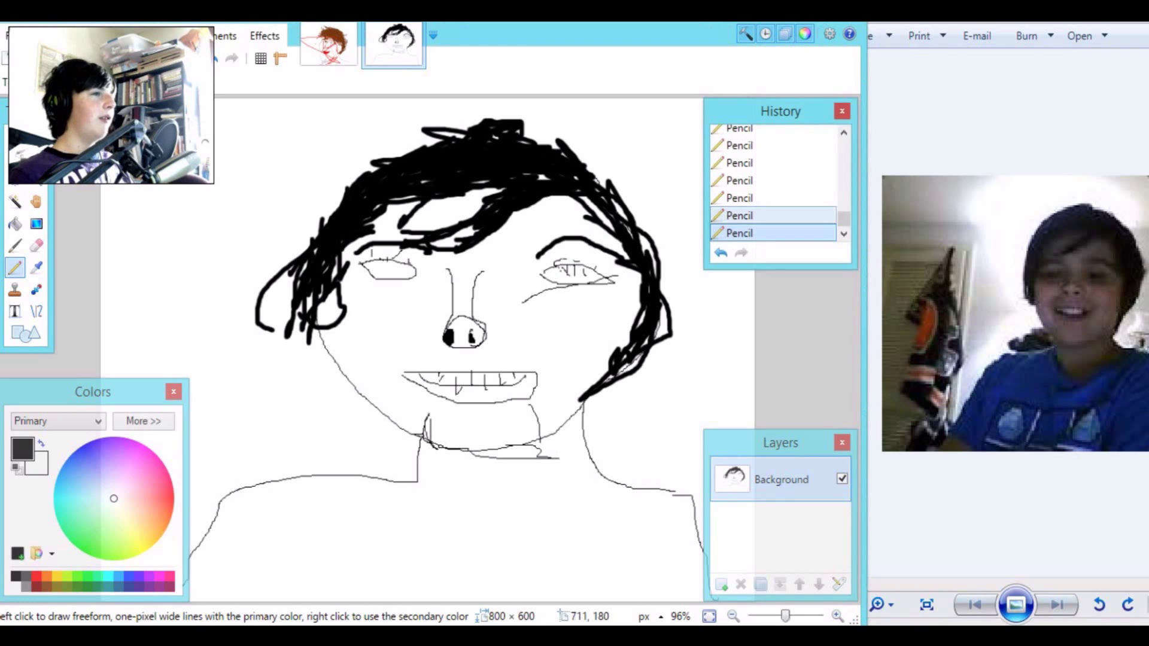
click(739, 215)
drag(537, 295, 639, 287)
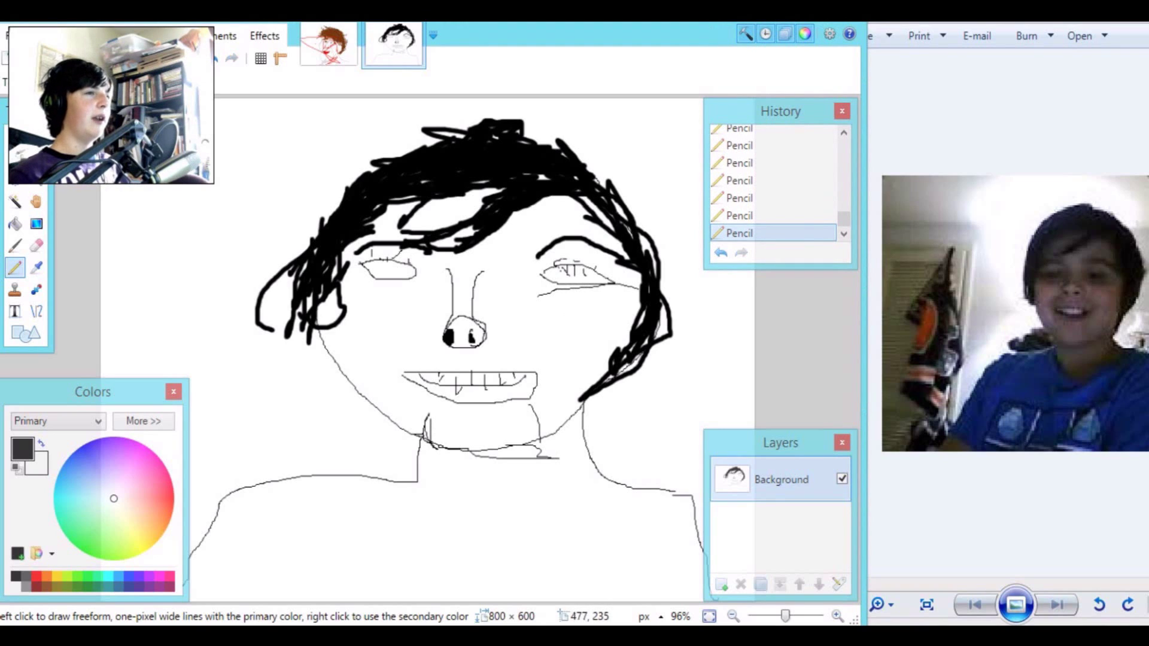
drag(363, 288, 431, 288)
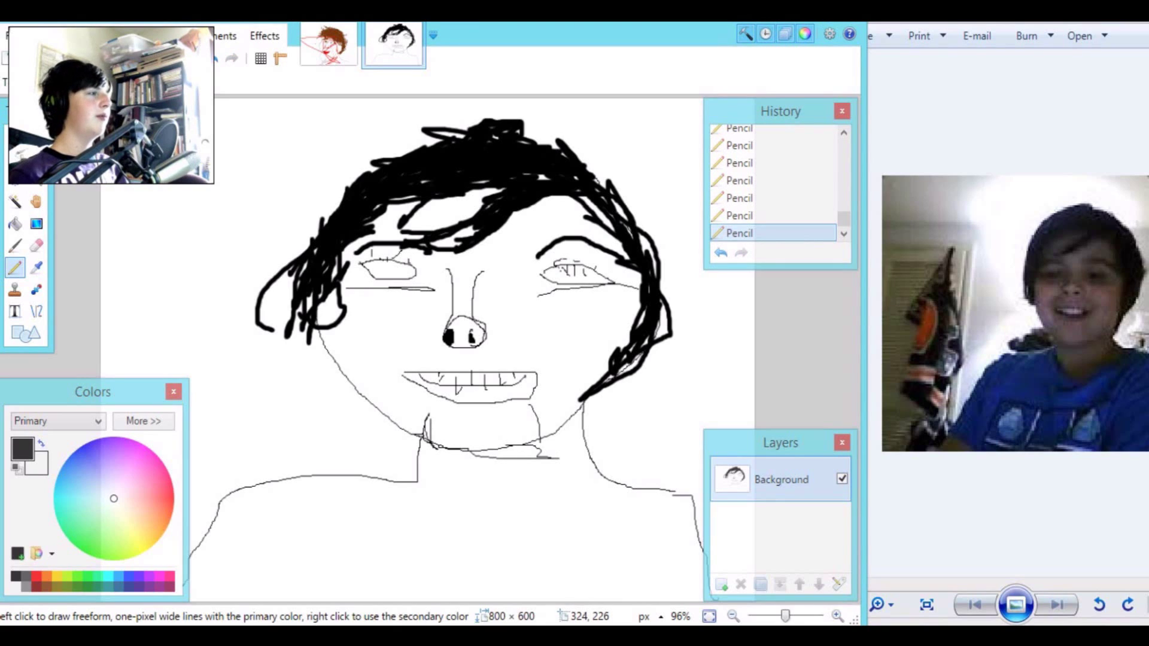
drag(329, 290, 420, 288)
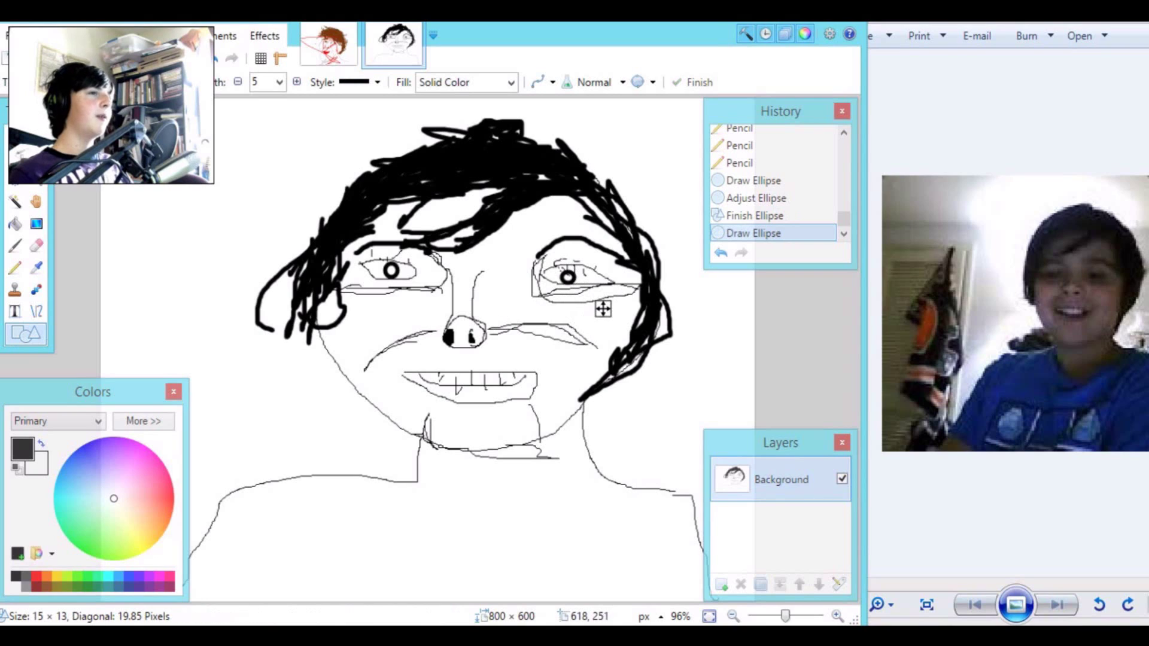
Move the 15 × 13 pixel ellipse to the centre of the right eye and finish the shape
drag(603, 308, 607, 306)
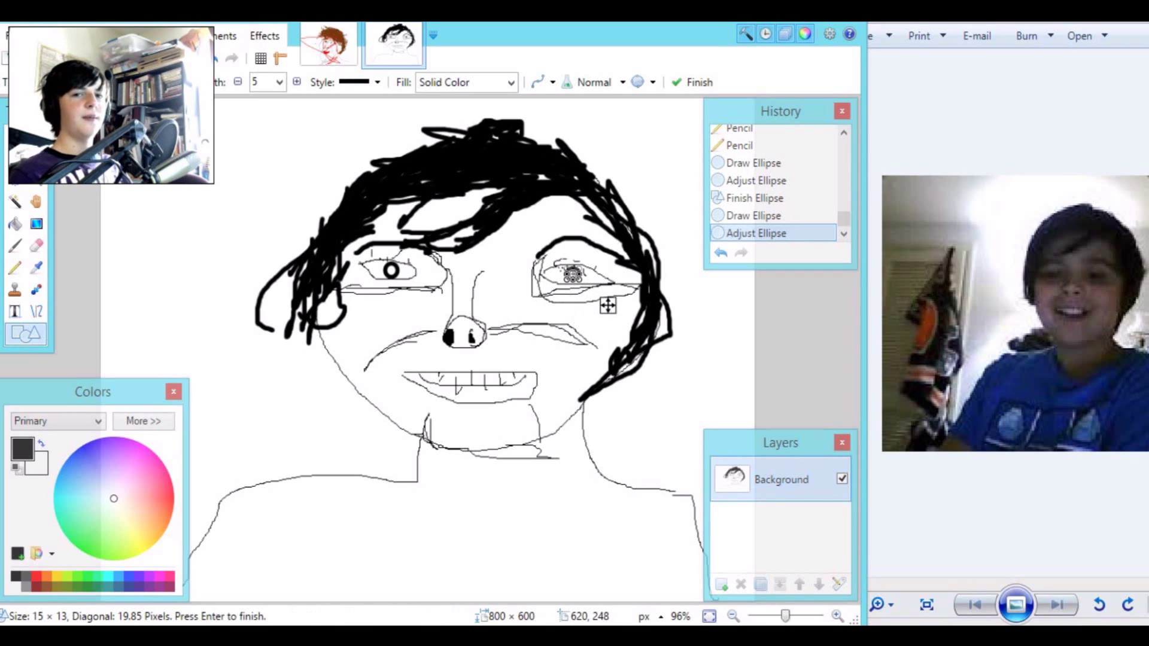
key(Return)
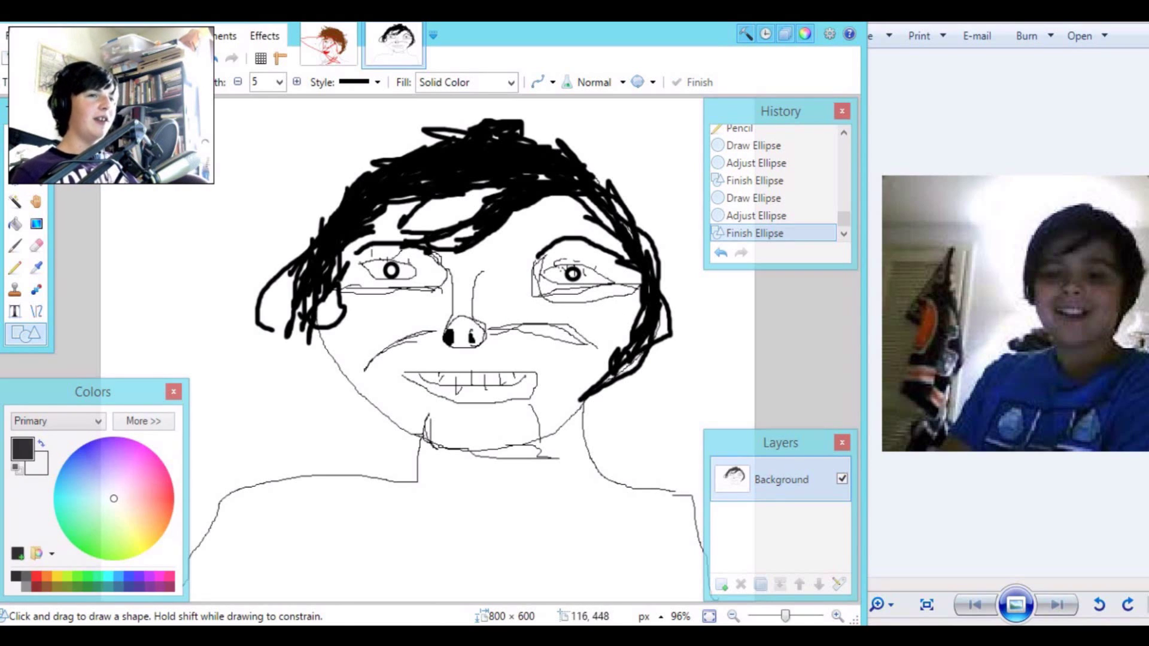
Draw sleeve seams in pencil on both sides of the shirt and short fold marks on the right sleeve
click(15, 268)
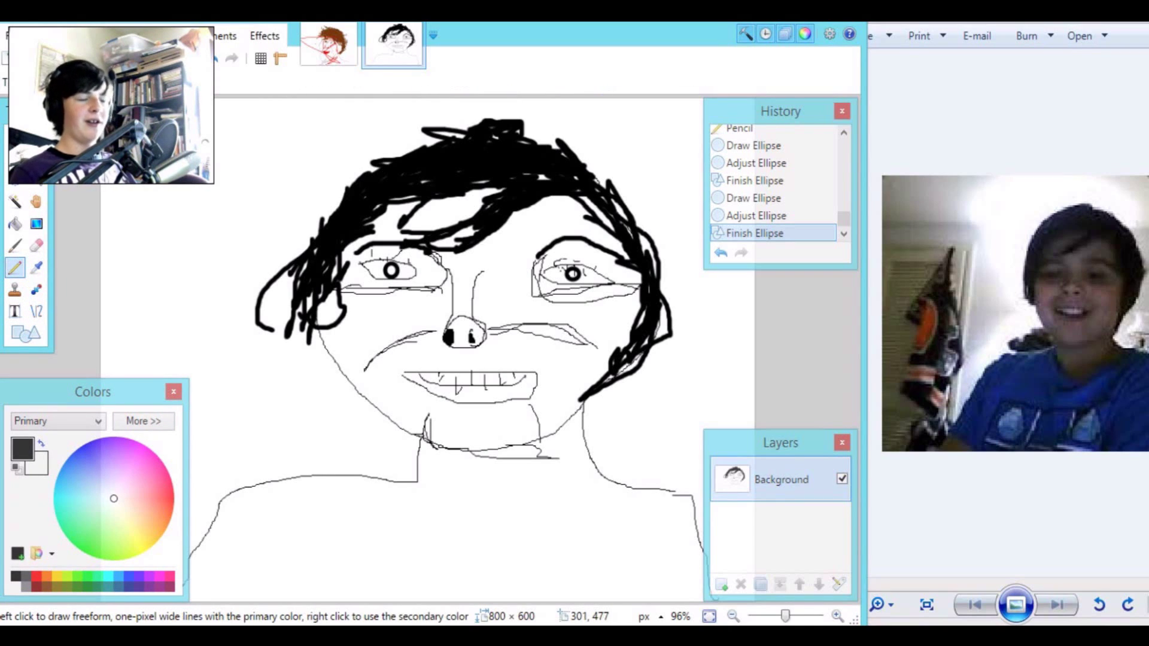
mouse_move(326, 494)
mouse_down()
mouse_move(273, 555)
mouse_move(261, 595)
mouse_up()
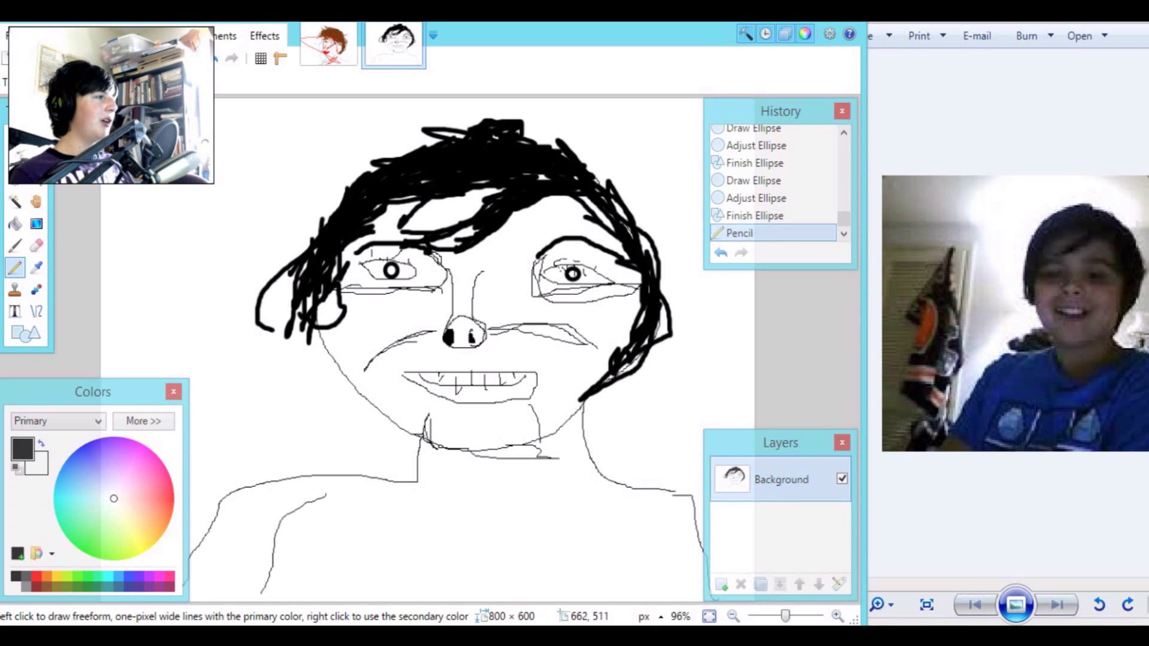
drag(636, 513, 644, 602)
drag(687, 525, 657, 554)
drag(658, 552, 682, 540)
drag(675, 553, 661, 597)
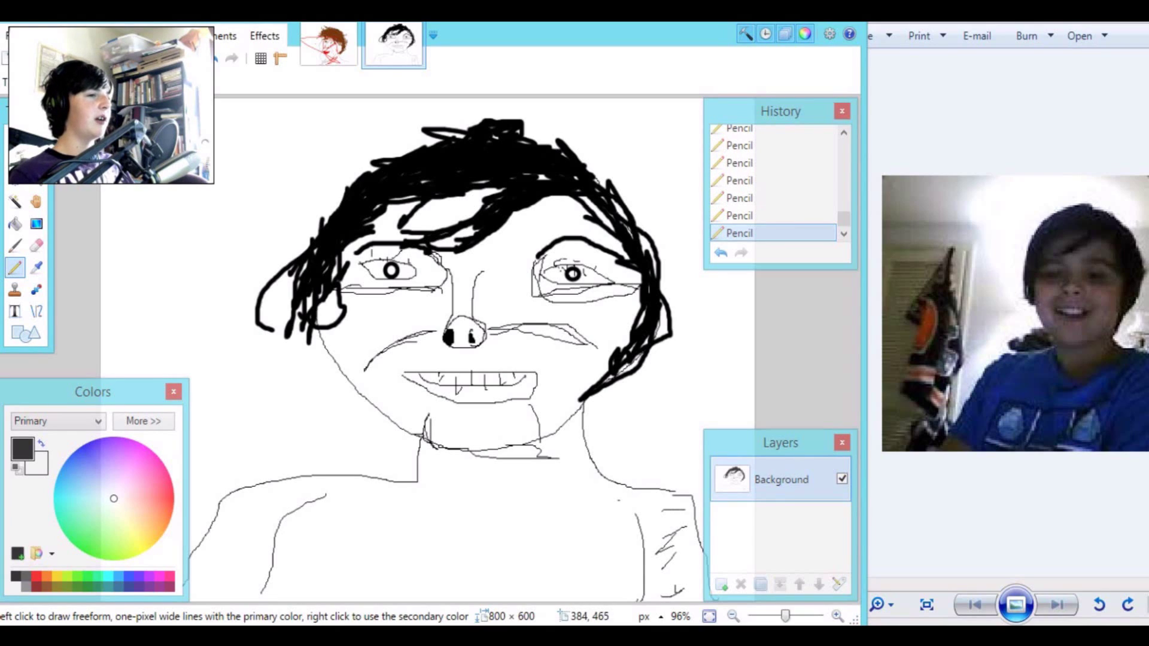
Draw the shirt's neckline in pencil and add fold lines on the right chest and left shoulder
mouse_move(416, 483)
mouse_down()
mouse_move(469, 502)
mouse_move(634, 499)
mouse_move(619, 468)
mouse_up()
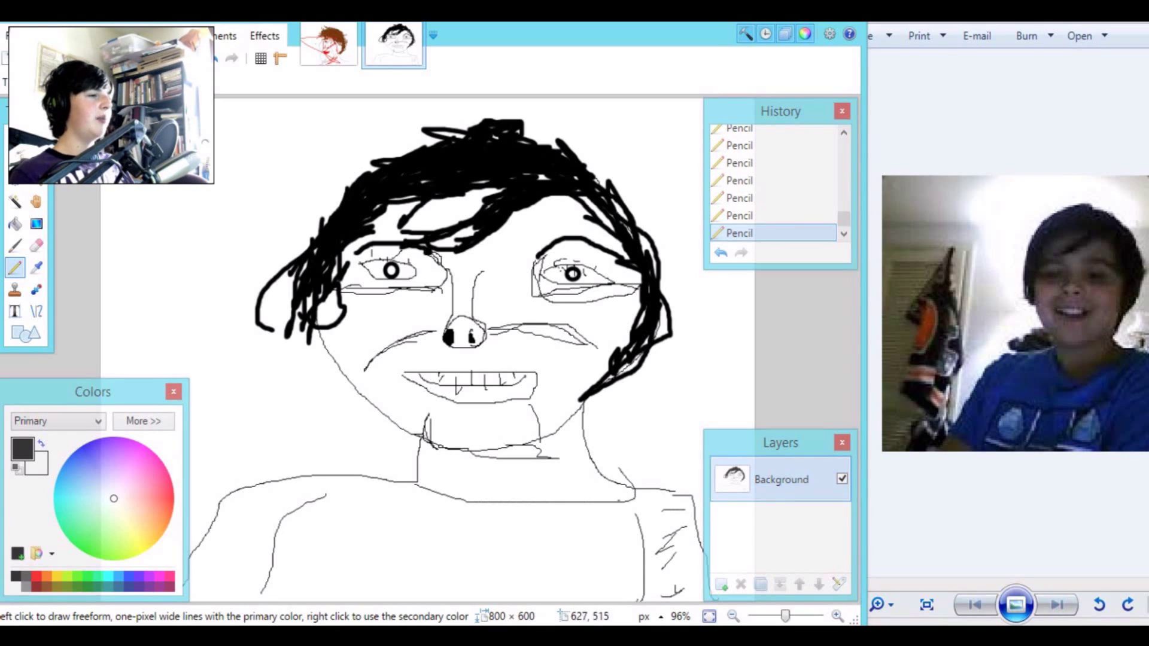
mouse_move(625, 531)
mouse_down()
mouse_move(561, 585)
mouse_move(520, 602)
mouse_up()
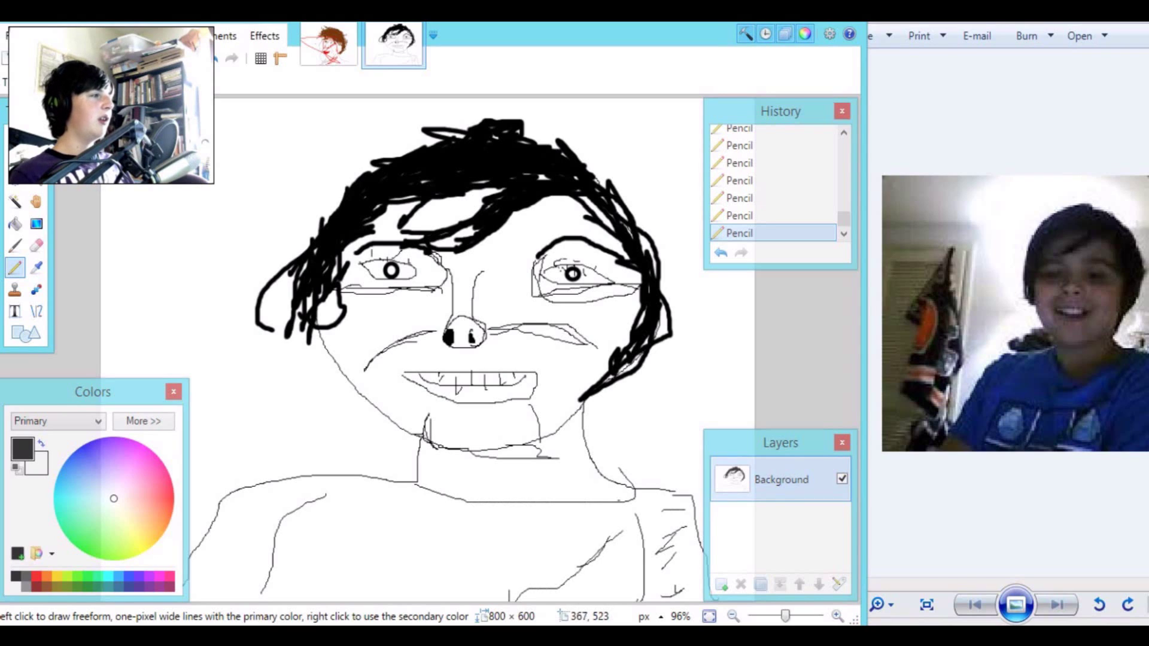
drag(629, 512, 497, 556)
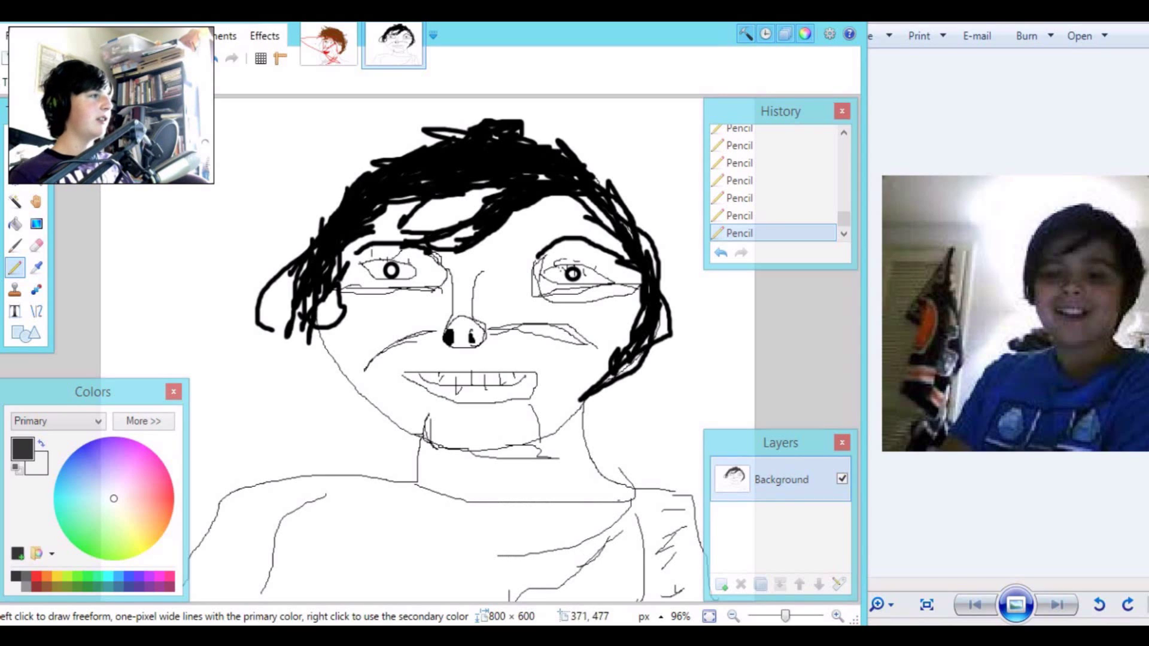
mouse_move(316, 492)
mouse_down()
mouse_move(288, 514)
mouse_move(210, 515)
mouse_move(295, 488)
mouse_up()
drag(304, 476, 280, 492)
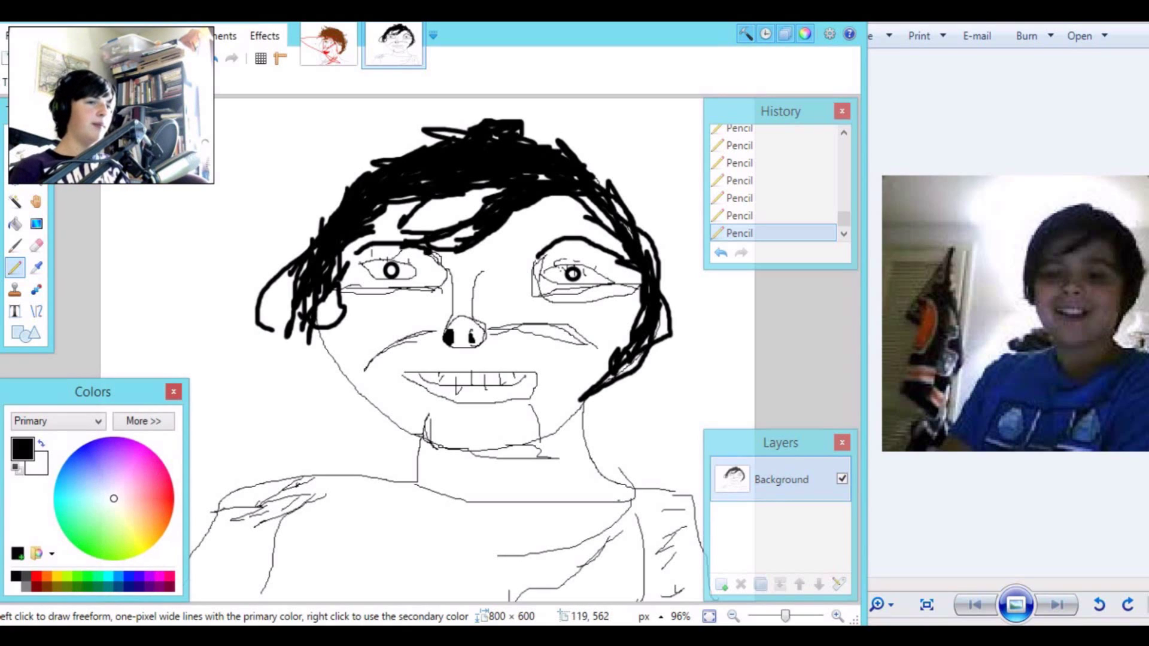
Try filling the shirt body and left sleeve with blue using the Paint Bucket, and undo each fill
drag(111, 492, 89, 456)
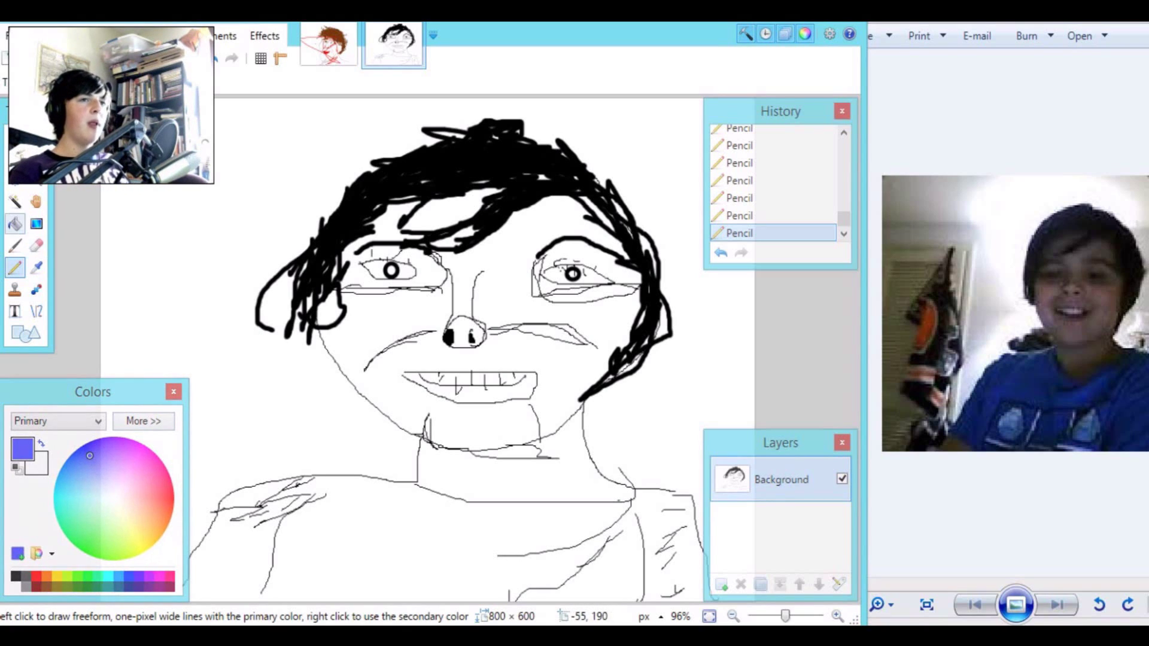
click(15, 223)
click(402, 544)
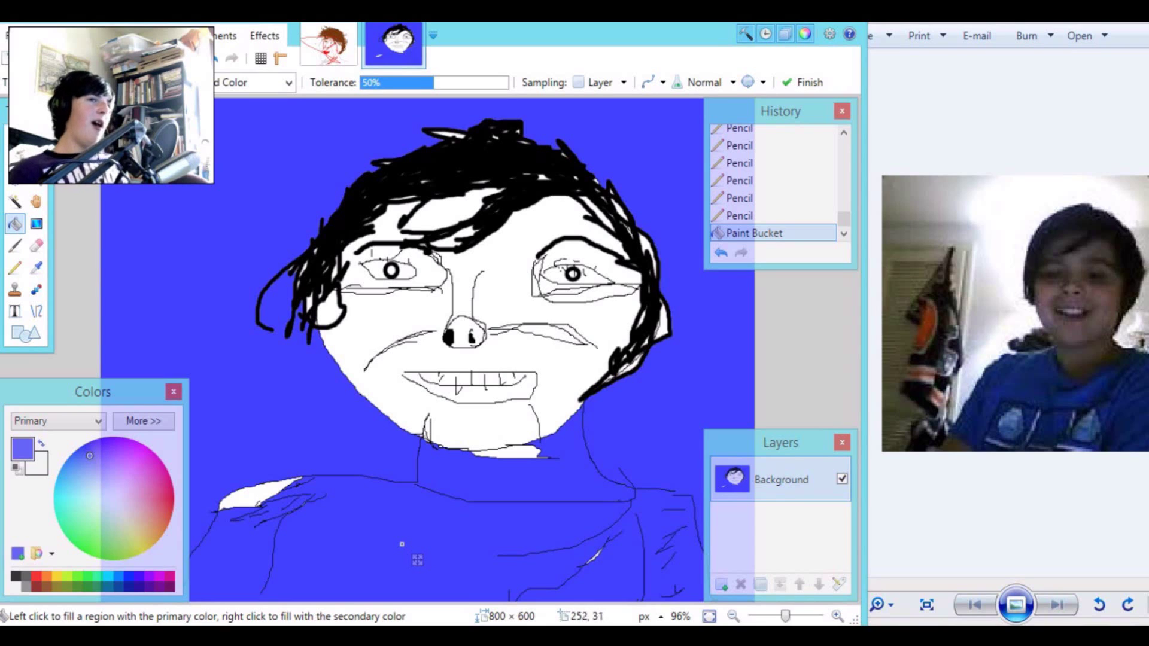
click(748, 215)
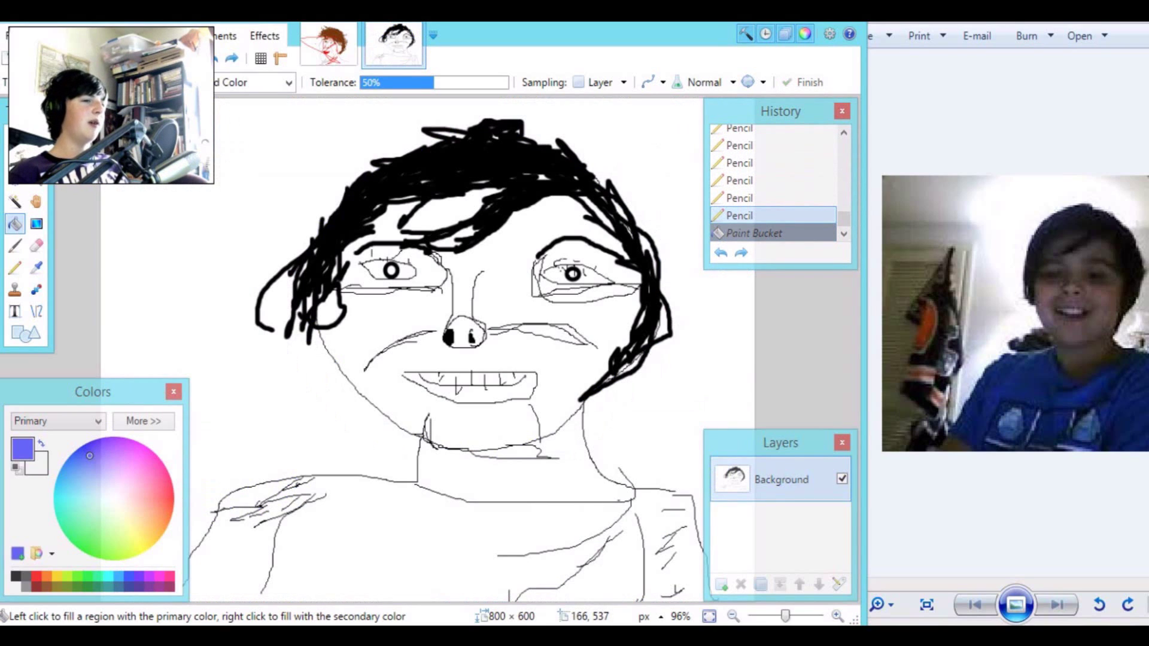
click(236, 549)
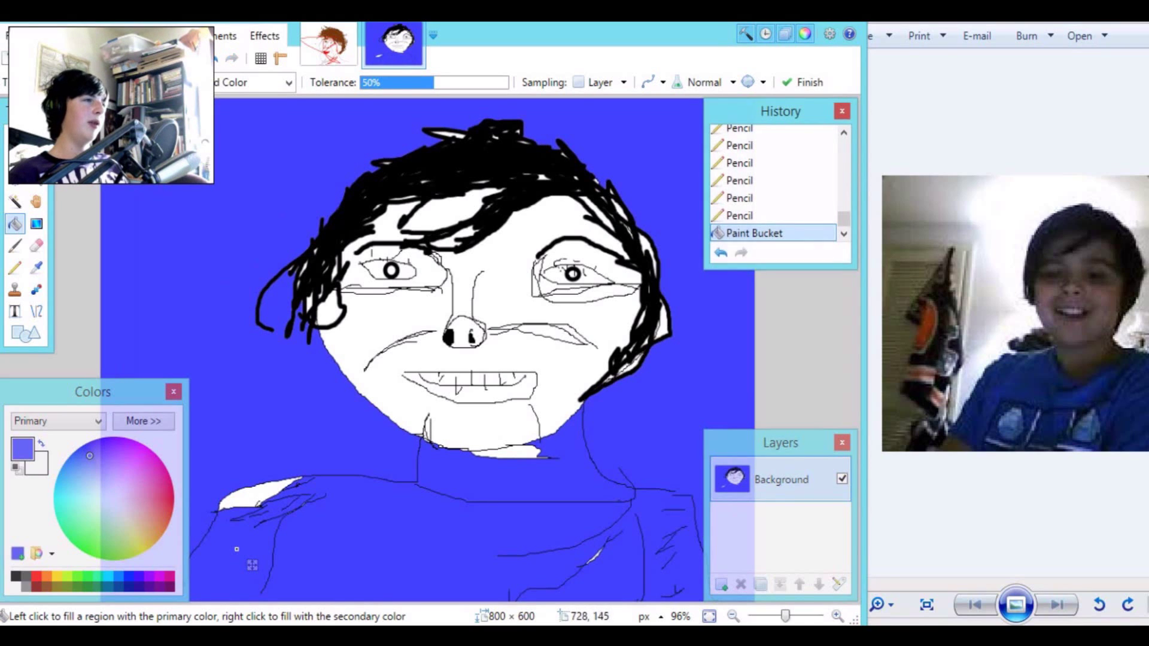
key(ctrl+z)
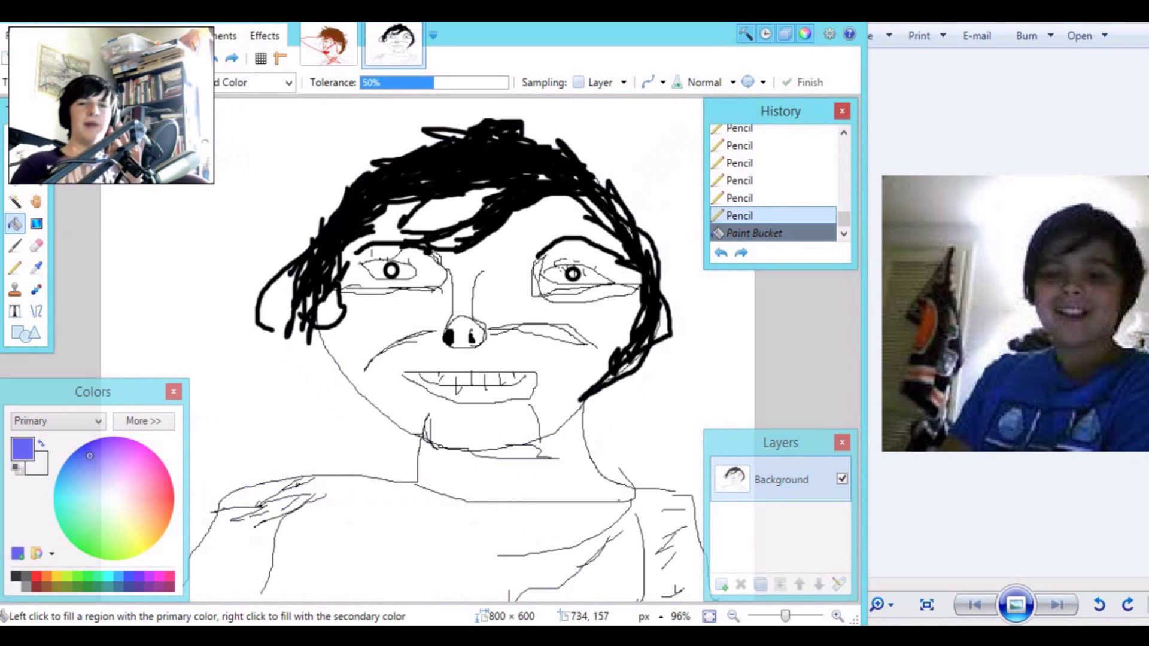